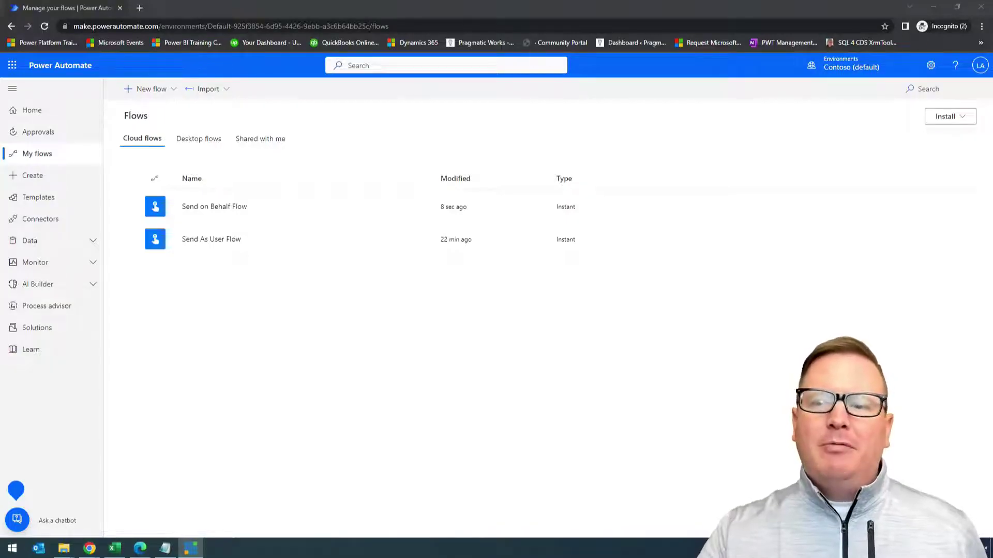
- Open the Send As User Flow in the editor and check which connection its email action uses
{"action": "left_click", "coordinate": [219, 240]}
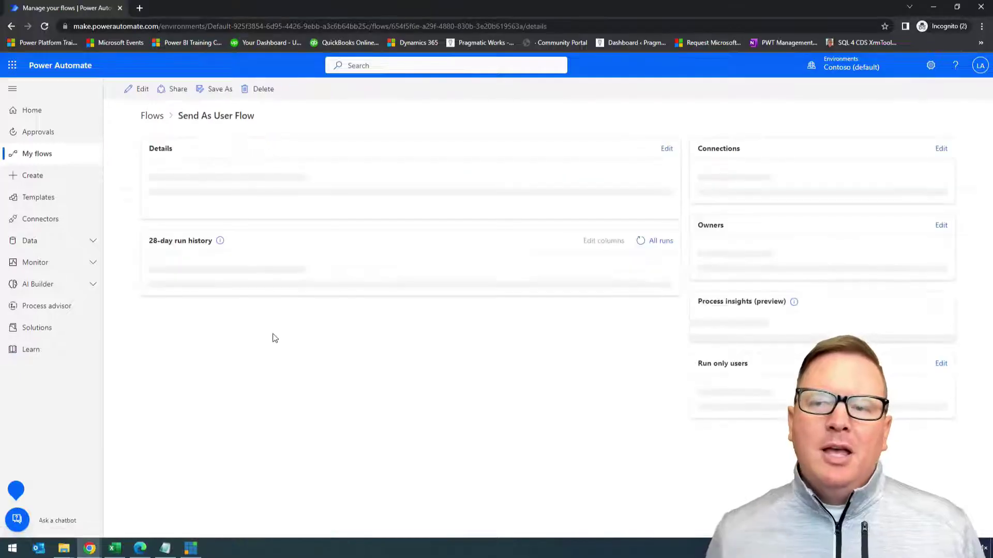
{"action": "left_click", "coordinate": [142, 89]}
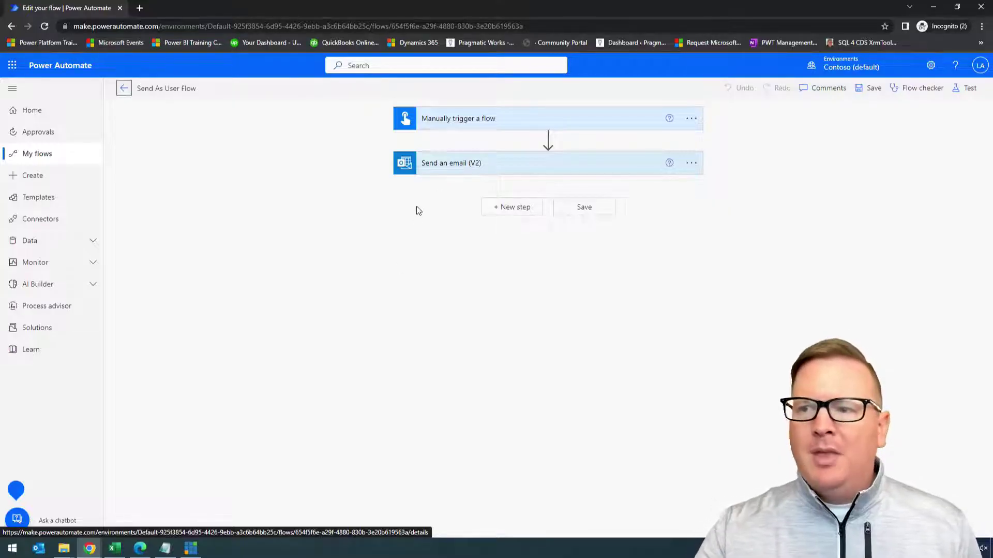
{"action": "left_click", "coordinate": [430, 175]}
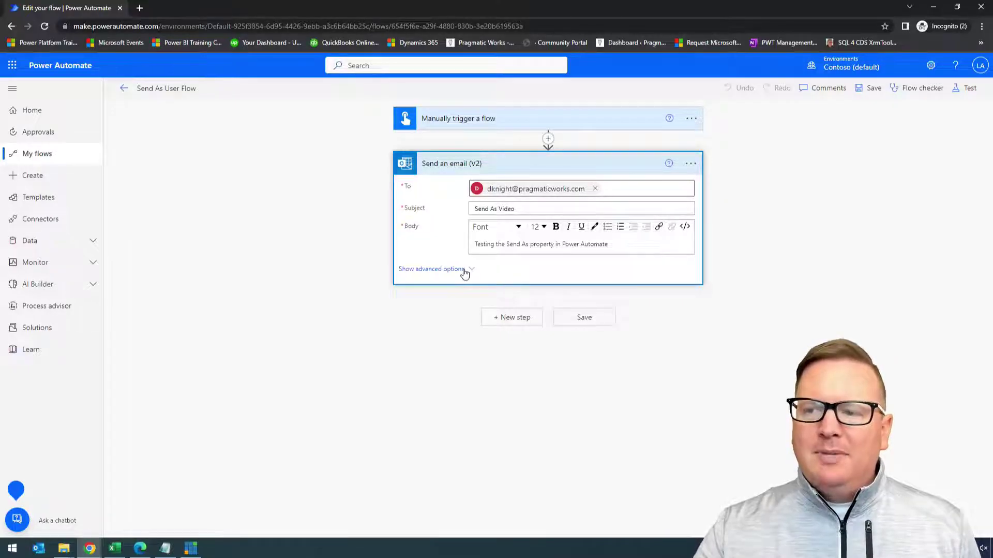
{"action": "left_click", "coordinate": [691, 163]}
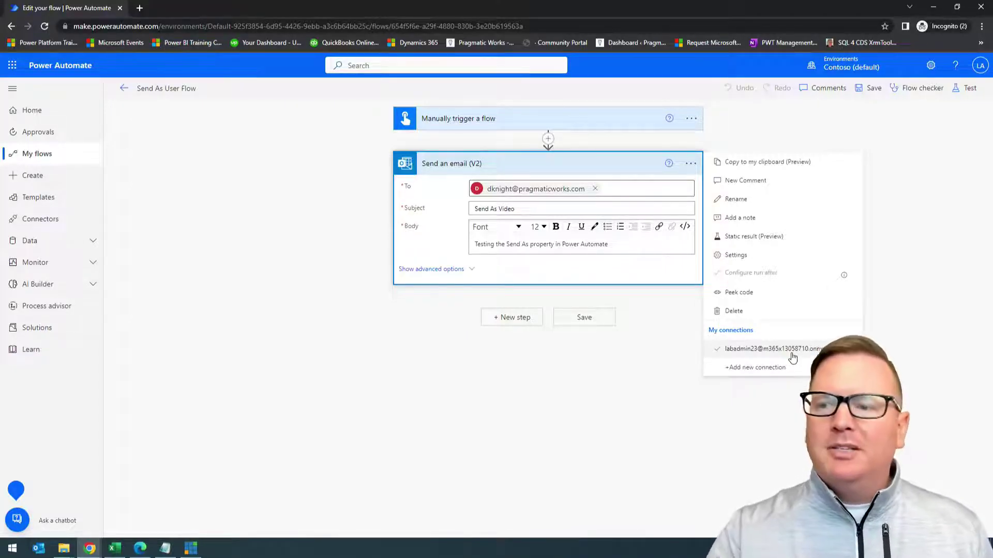
{"action": "left_click", "coordinate": [435, 322]}
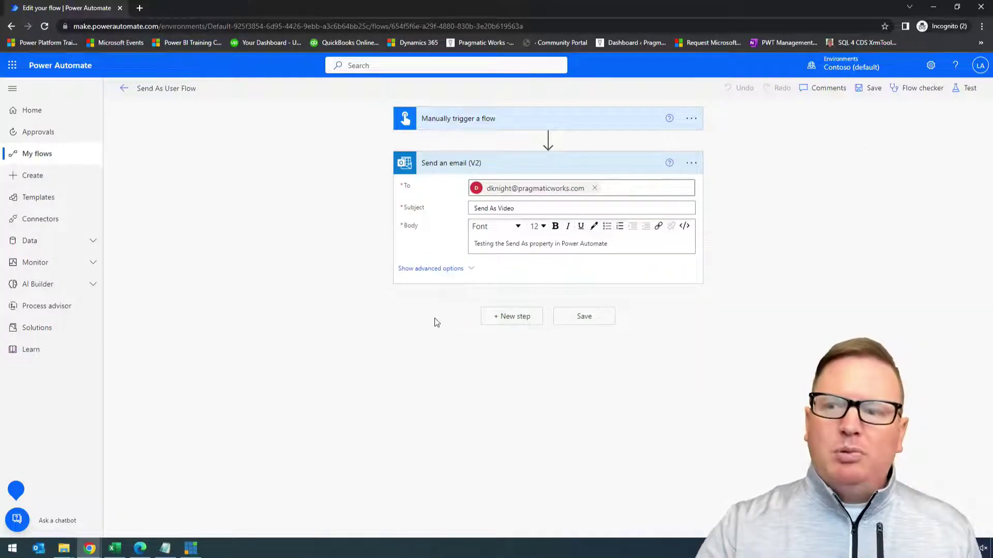
- Reveal the email action's advanced options showing Lab Admin 24 as sender, and check the signed-in account
{"action": "left_click", "coordinate": [468, 271]}
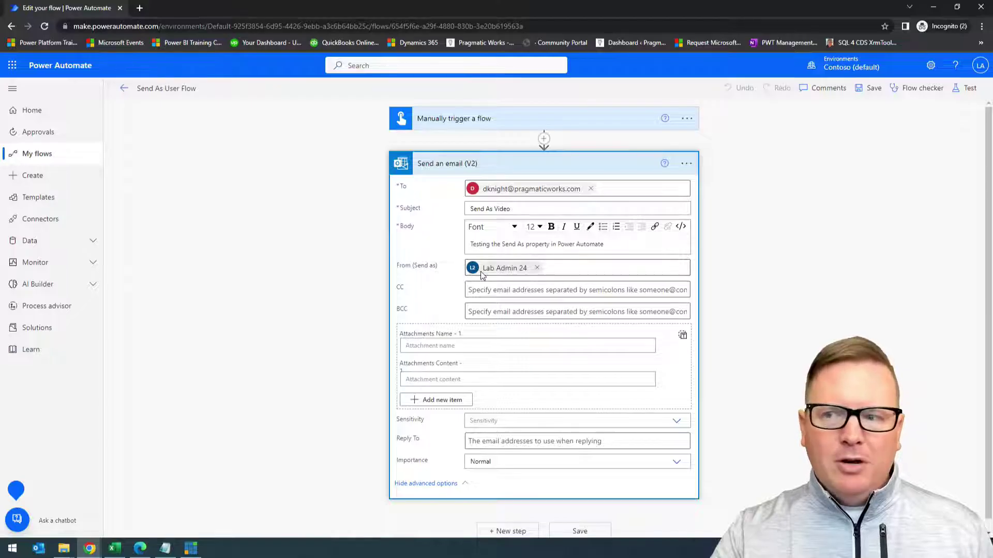
{"action": "left_click", "coordinate": [980, 69]}
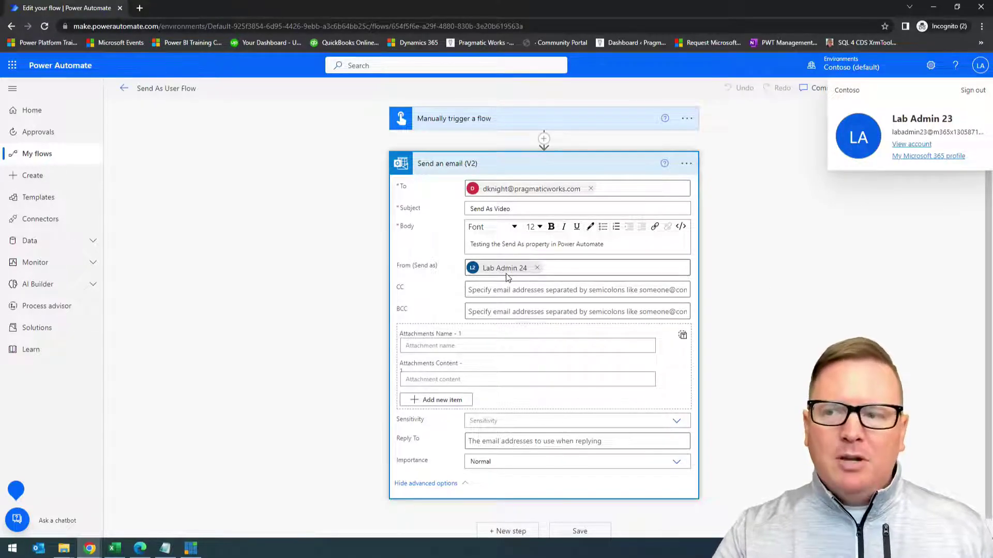
{"action": "left_click", "coordinate": [773, 272]}
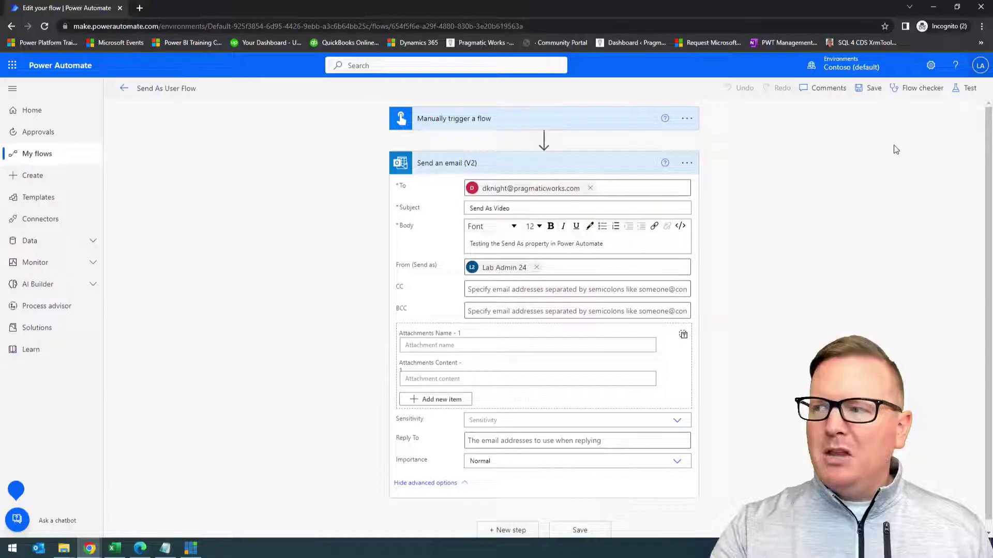
- Run a manual test of the Send As User Flow, which fails with a not-authorized-to-send error
{"action": "left_click", "coordinate": [966, 89]}
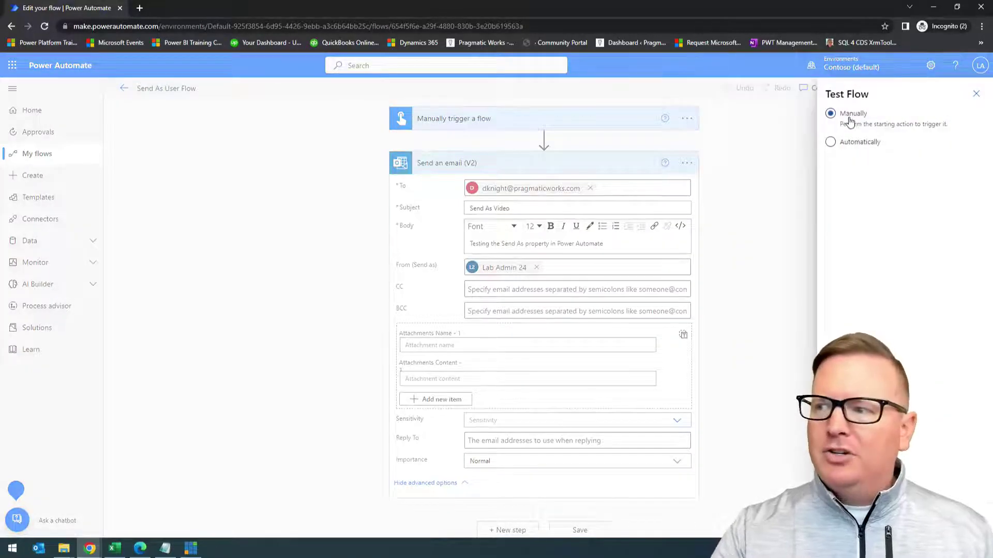
{"action": "left_click", "coordinate": [841, 520]}
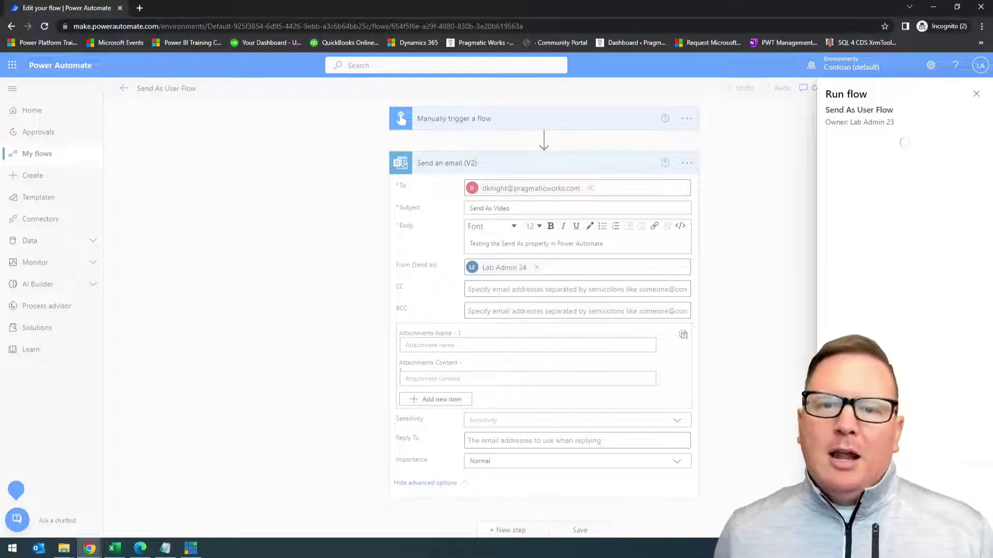
{"action": "left_click", "coordinate": [840, 520]}
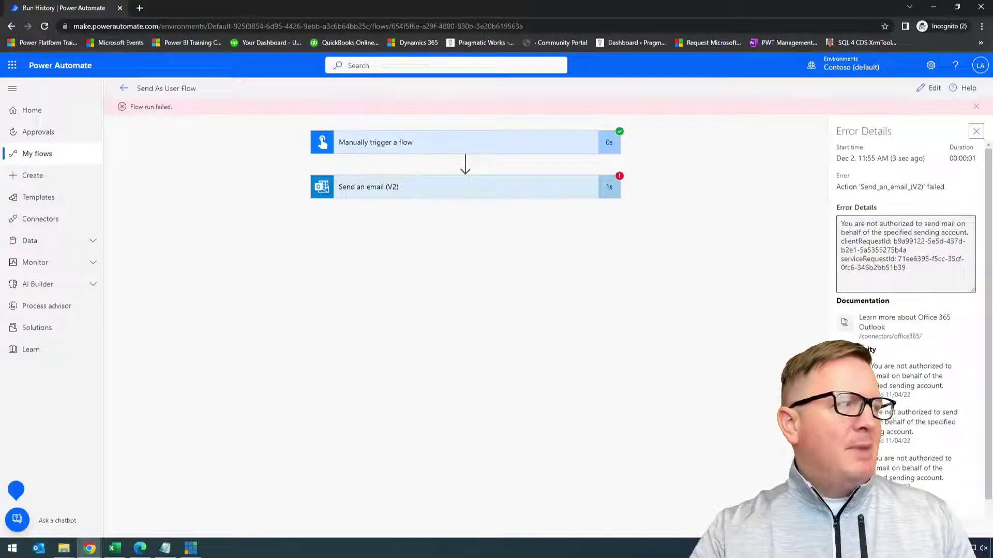
{"action": "key", "text": "alt+Tab"}
- Maximize the Microsoft 365 admin center and open the Exchange admin center from the full navigation
{"action": "double_click", "coordinate": [24, 85]}
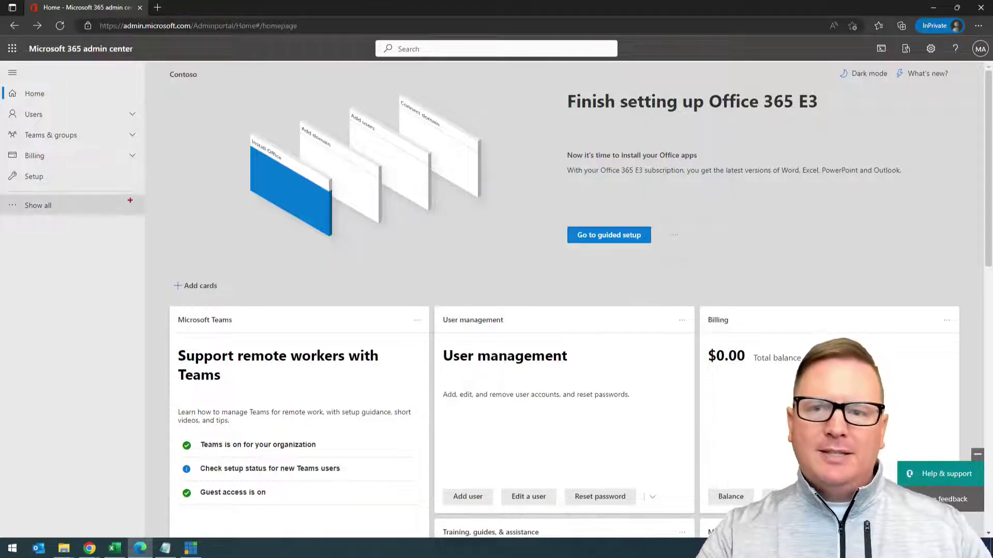
{"action": "left_click_drag", "start_coordinate": [153, 188], "coordinate": [5, 228]}
{"action": "left_click_drag", "start_coordinate": [76, 255], "coordinate": [47, 219]}
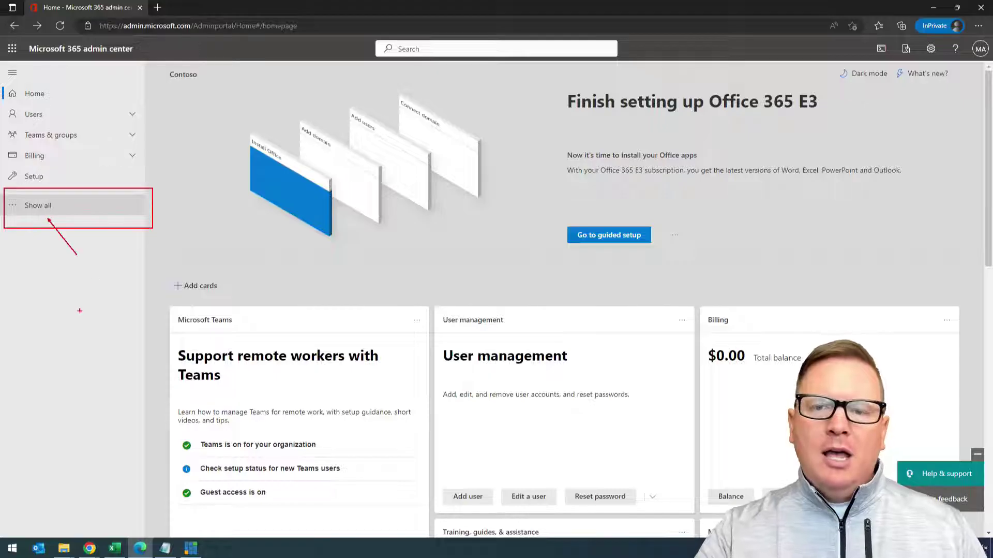
{"action": "key", "text": "Escape"}
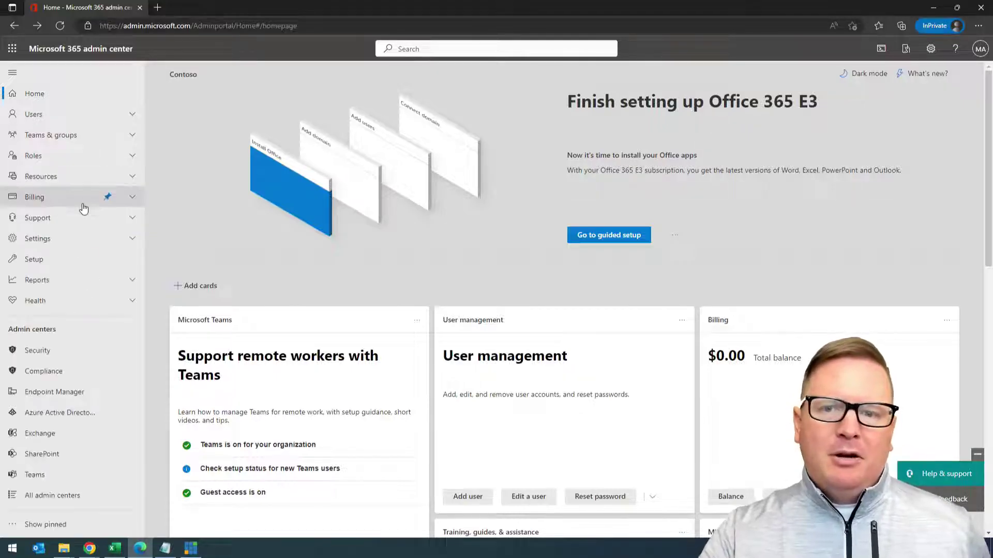
{"action": "scroll", "coordinate": [177, 240], "scroll_direction": "down", "scroll_amount": 3}
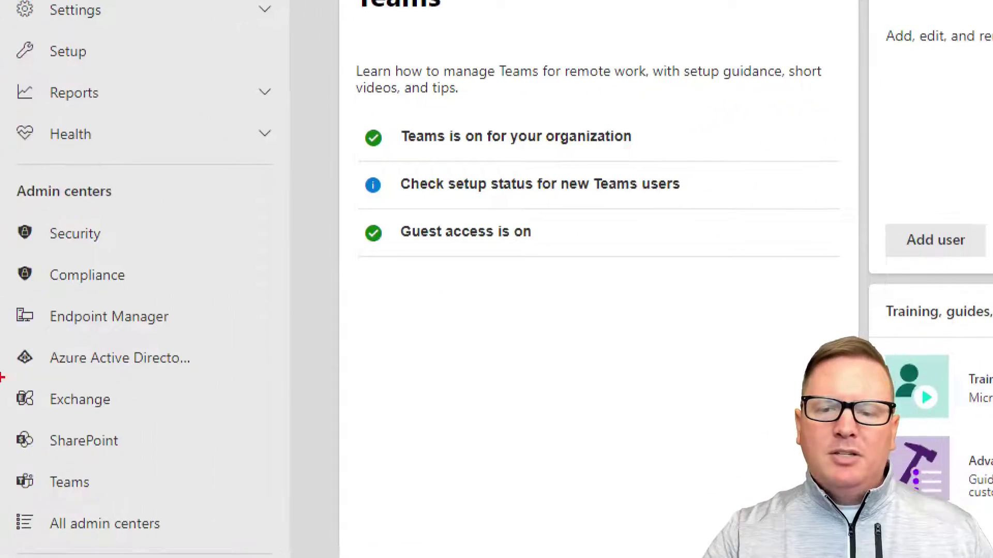
{"action": "left_click_drag", "start_coordinate": [279, 423], "coordinate": [288, 426]}
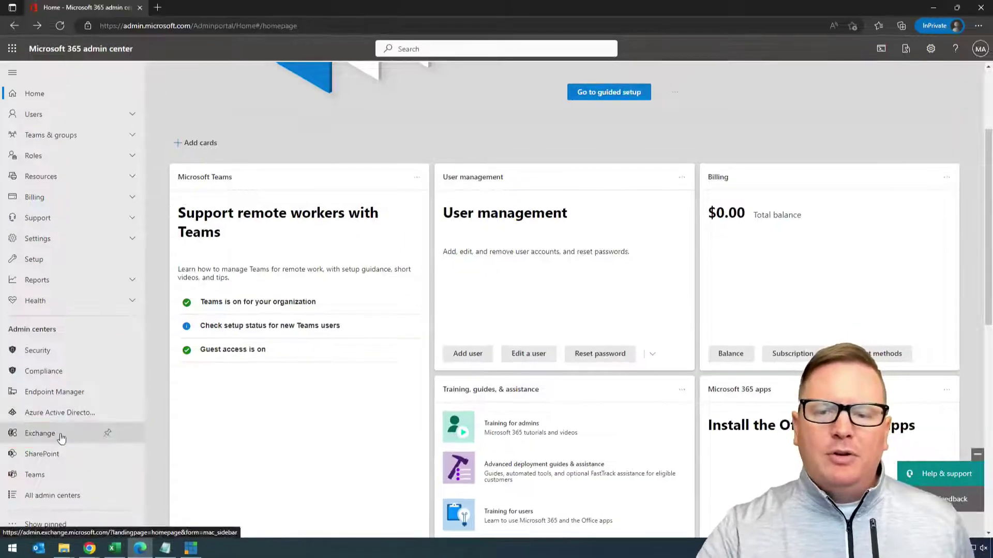
{"action": "left_click", "coordinate": [93, 406]}
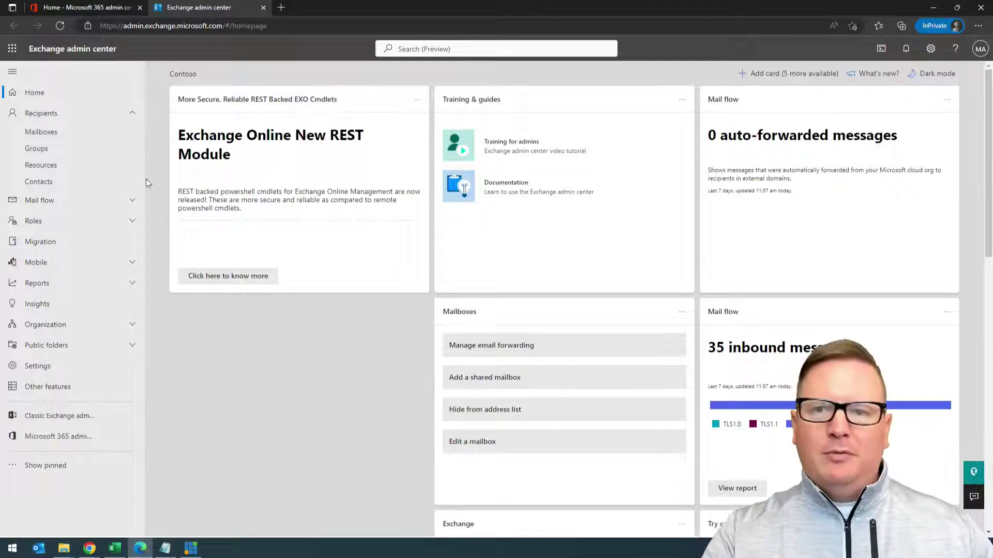
- Open Exchange's Mailboxes list, then return to the failed Send As User Flow run in Power Automate
{"action": "mouse_move", "coordinate": [145, 117]}
{"action": "left_mouse_down"}
{"action": "mouse_move", "coordinate": [1, 143]}
{"action": "mouse_move", "coordinate": [60, 146]}
{"action": "left_mouse_up"}
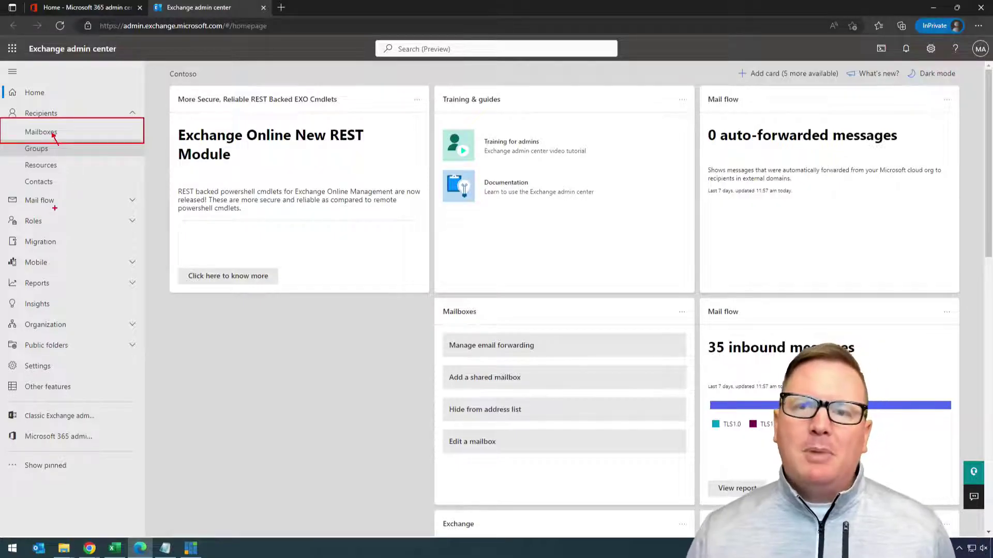
{"action": "key", "text": "Escape"}
{"action": "left_click", "coordinate": [56, 137]}
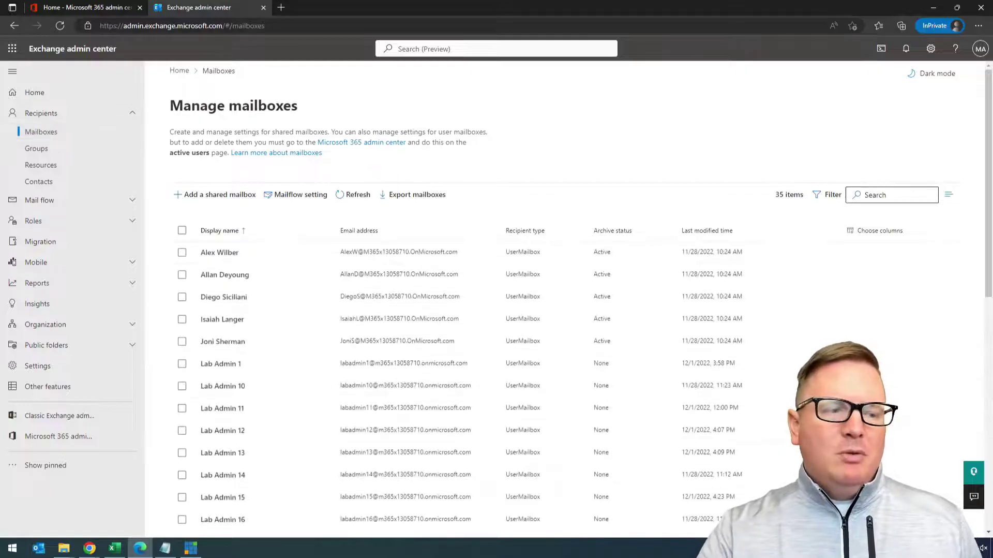
{"action": "key", "text": "ctrl+2"}
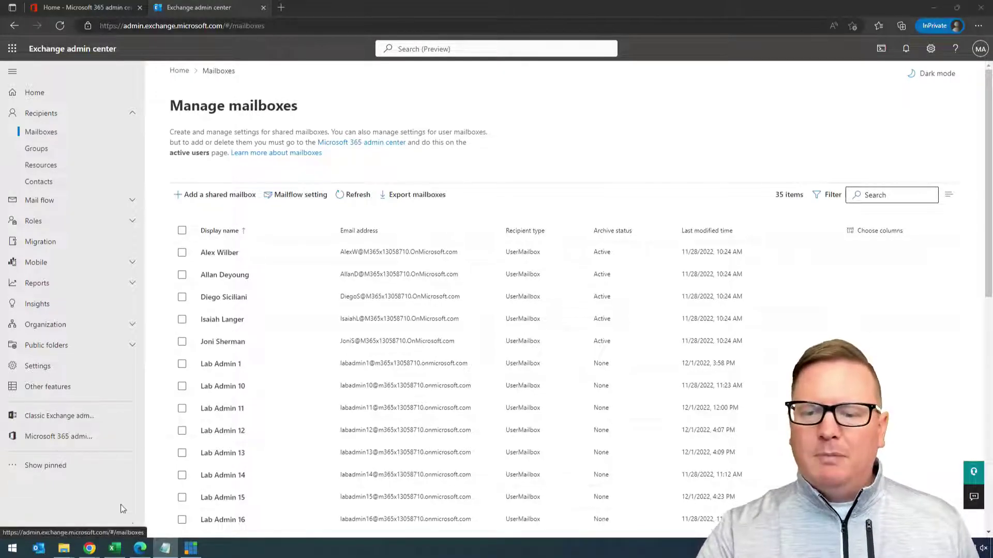
{"action": "mouse_move", "coordinate": [89, 552]}
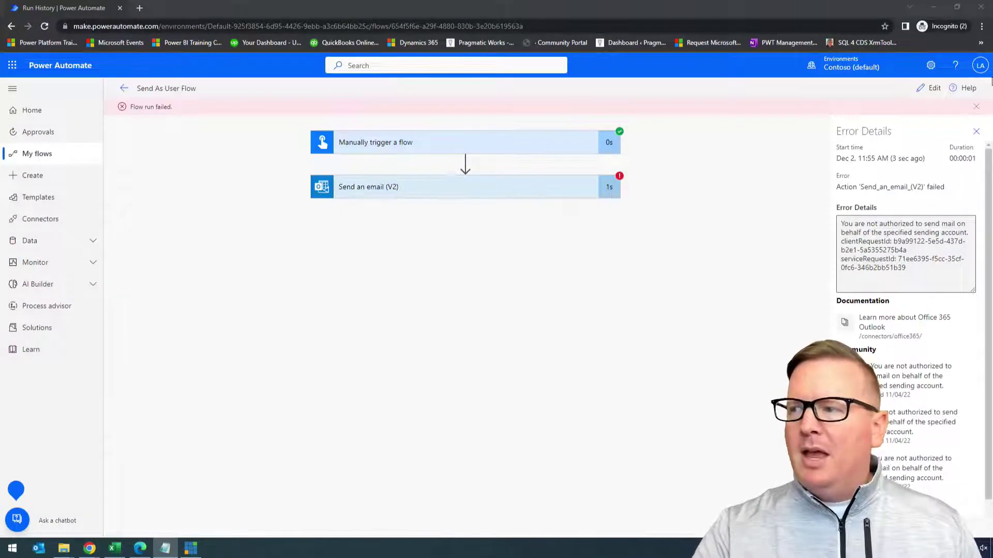
{"action": "left_click", "coordinate": [929, 88]}
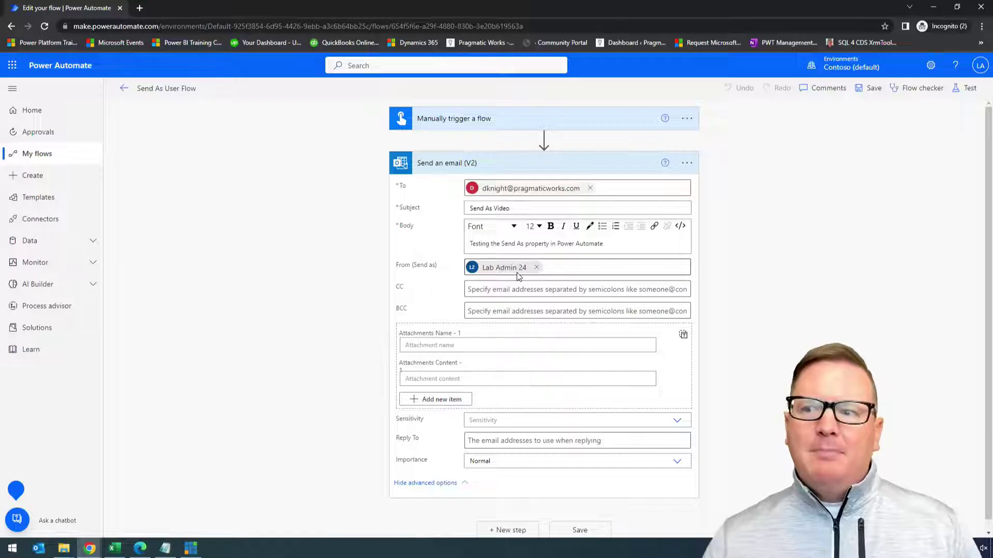
{"action": "left_click", "coordinate": [686, 164]}
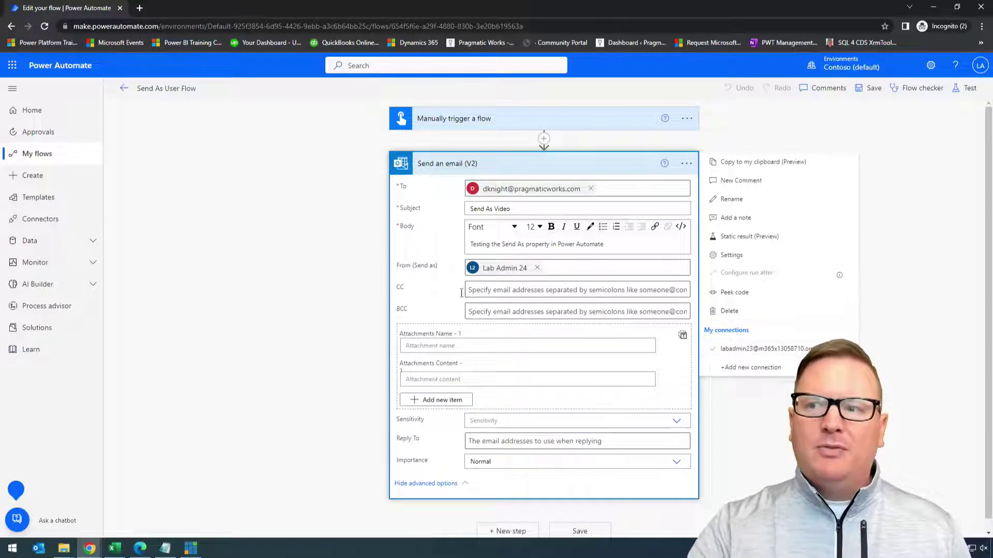
{"action": "left_click", "coordinate": [302, 259]}
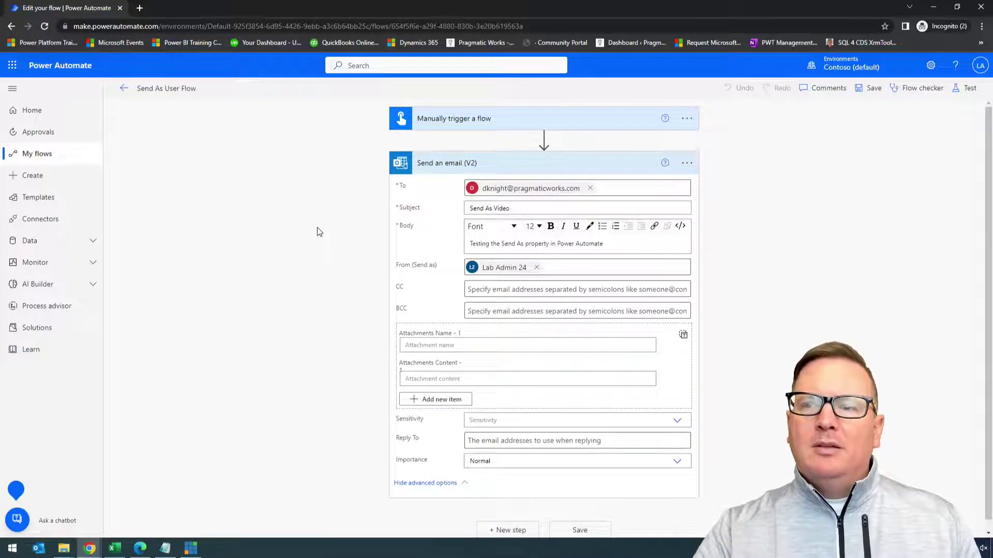
{"action": "left_click", "coordinate": [139, 548]}
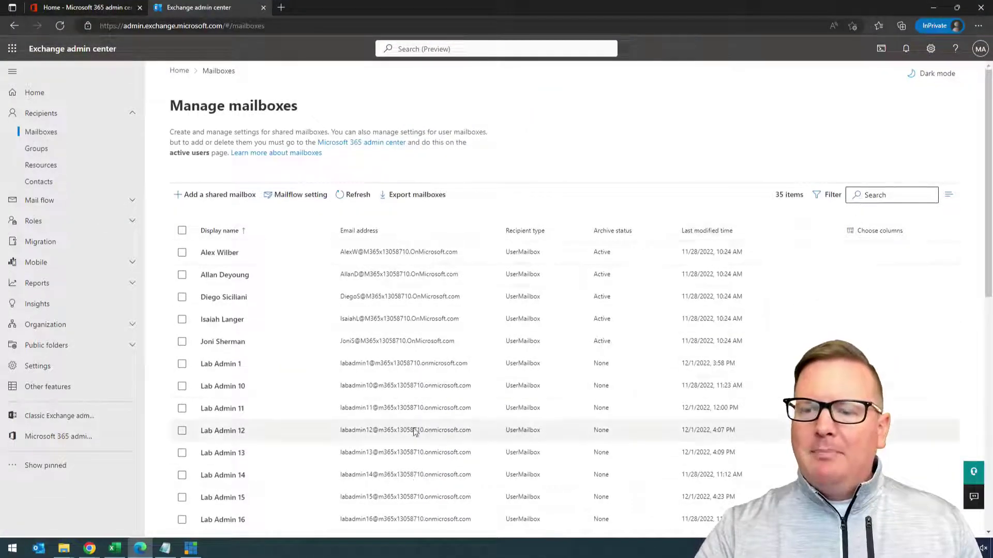
- Open Lab Admin 24's mailbox on the Delegation tab, showing zero Send as and Send on behalf delegates
{"action": "scroll", "coordinate": [414, 431], "scroll_direction": "down", "scroll_amount": 5}
{"action": "scroll", "coordinate": [413, 431], "scroll_direction": "down", "scroll_amount": 4}
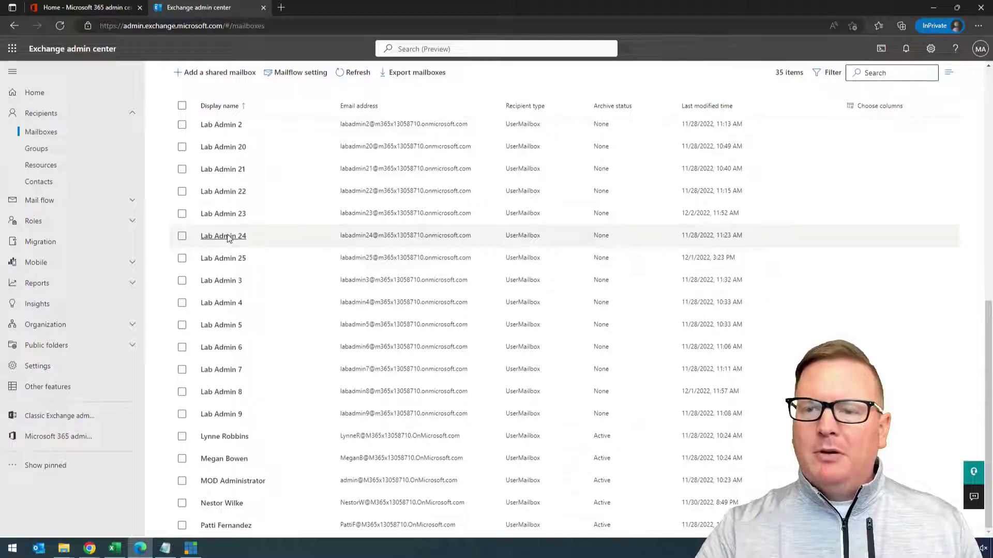
{"action": "left_click", "coordinate": [182, 236]}
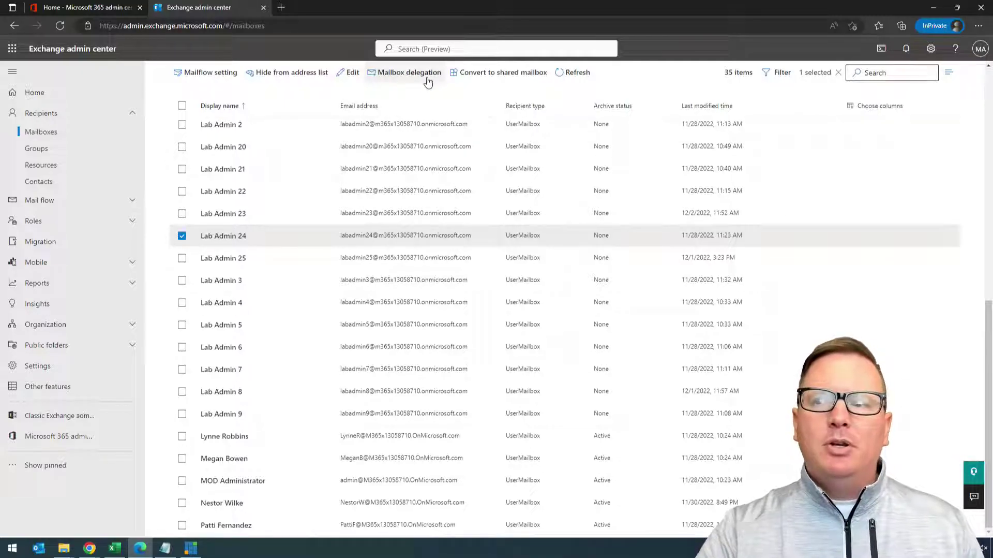
{"action": "left_click", "coordinate": [226, 237]}
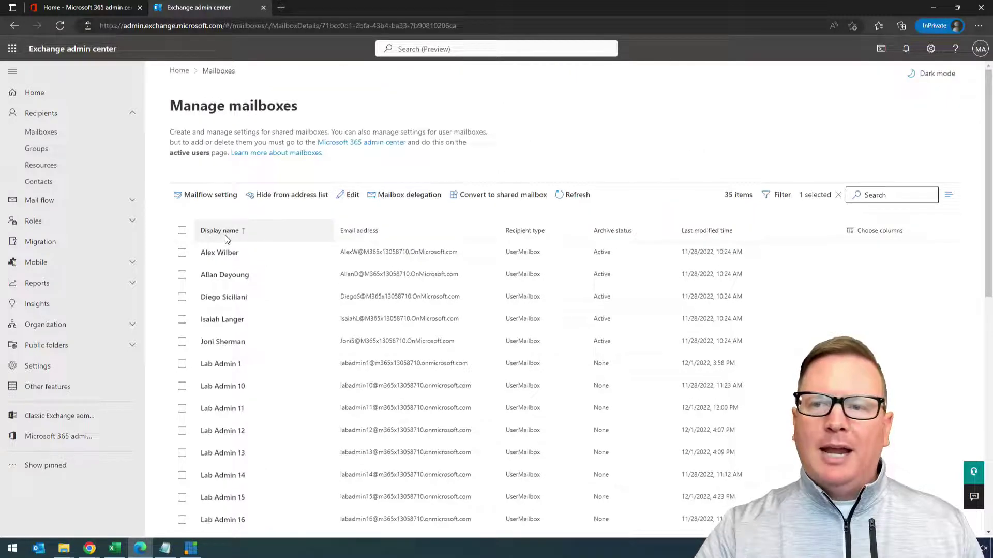
{"action": "left_click", "coordinate": [818, 171]}
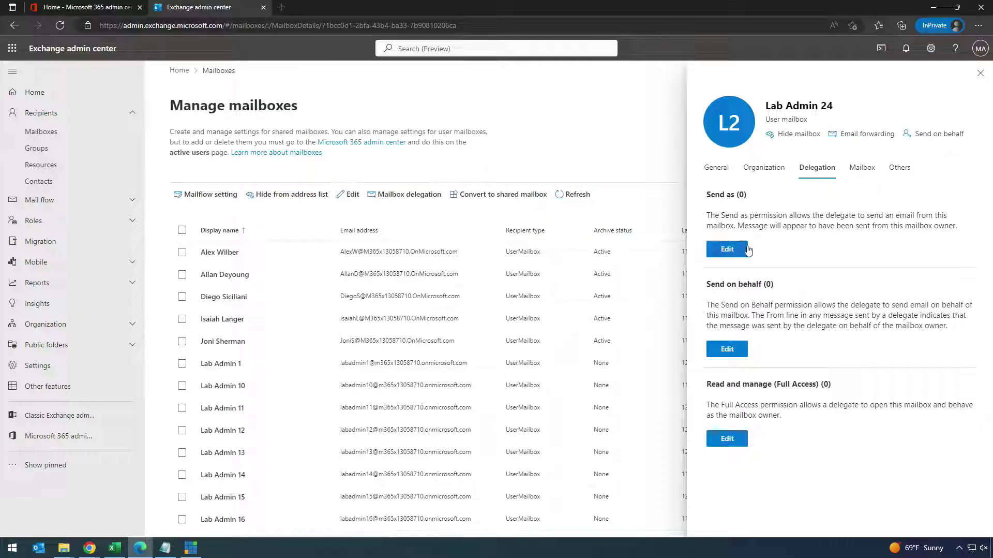
- Add Lab Admin 23 as a Send as delegate on Lab Admin 24's mailbox, then close the panel
{"action": "left_click", "coordinate": [727, 250]}
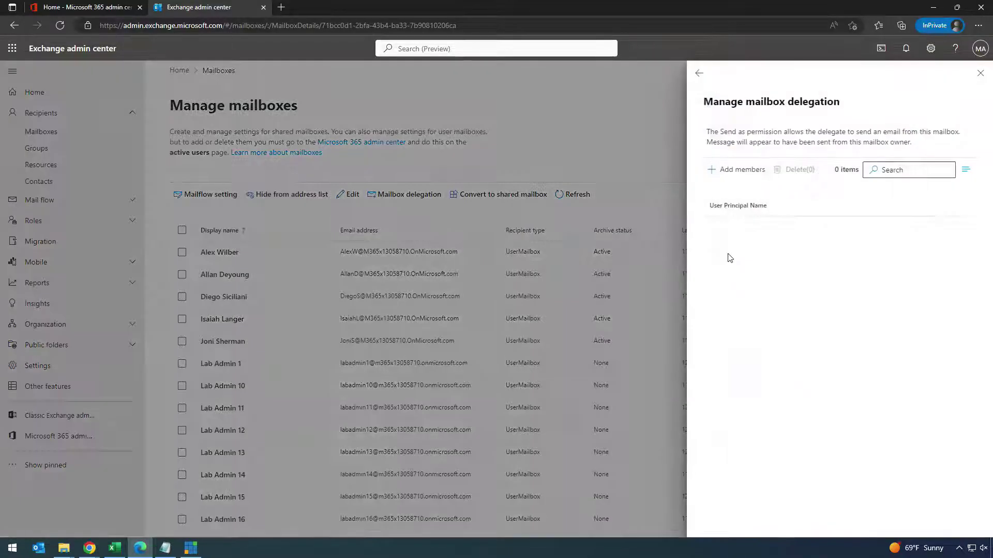
{"action": "left_click", "coordinate": [745, 180]}
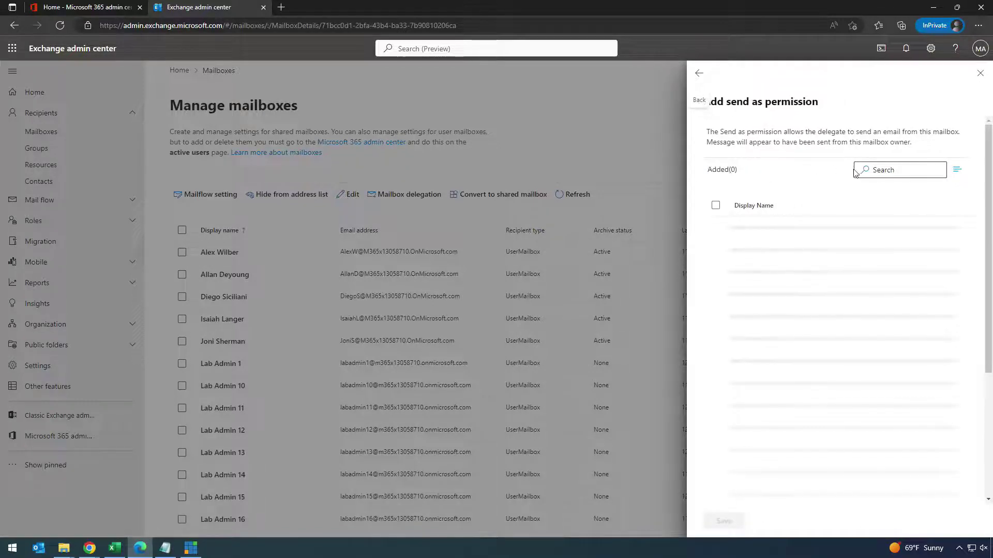
{"action": "left_click", "coordinate": [883, 170]}
{"action": "type", "text": "labadmin23"}
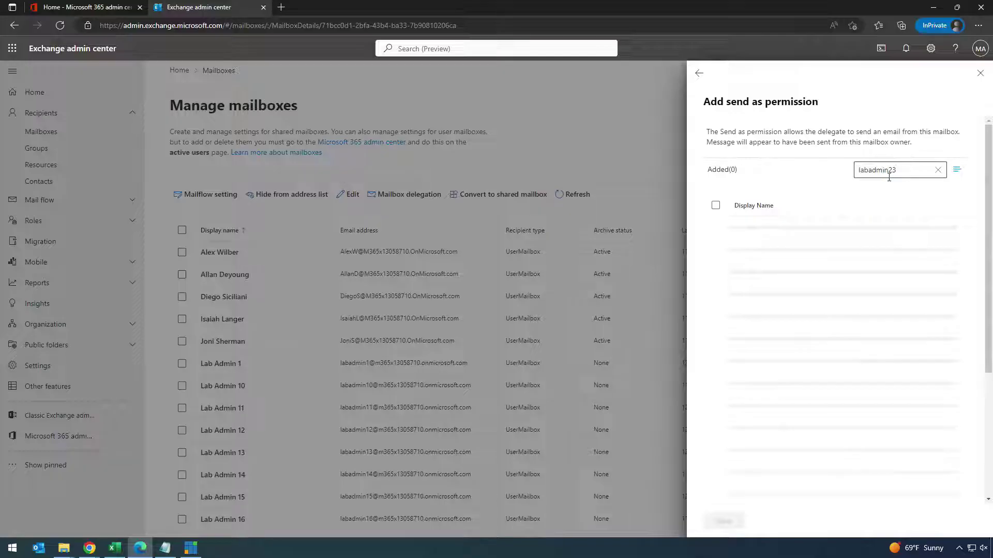
{"action": "left_click", "coordinate": [716, 227]}
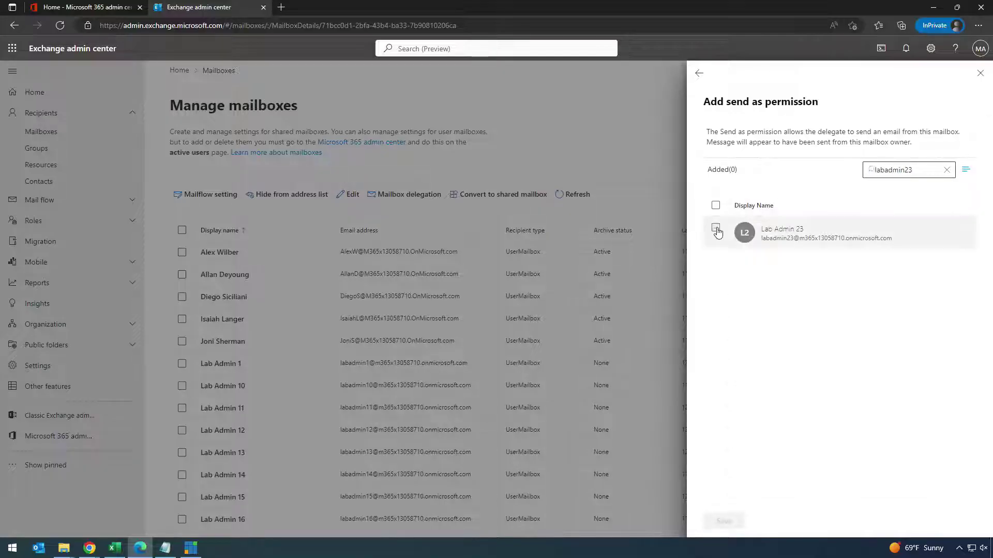
{"action": "left_click", "coordinate": [731, 523]}
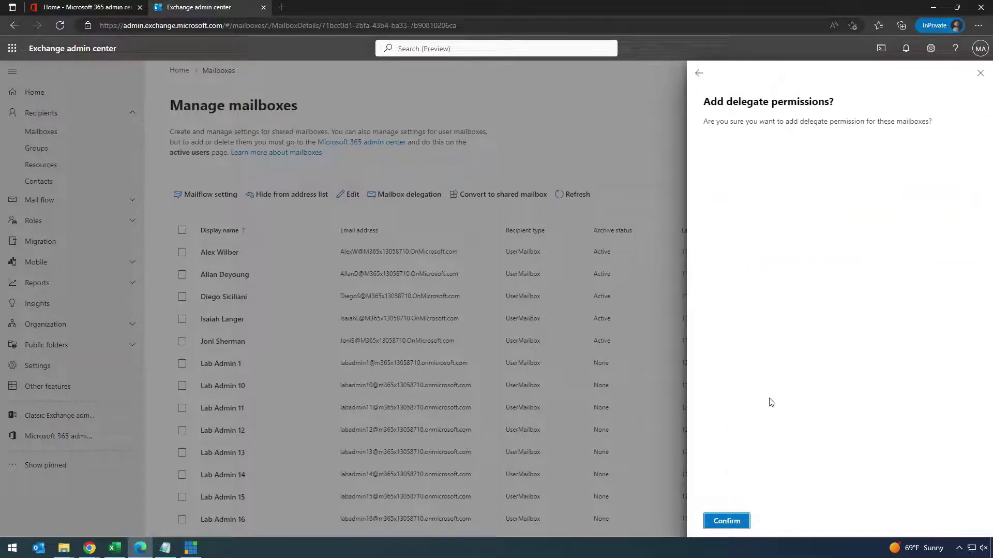
{"action": "left_click", "coordinate": [725, 522]}
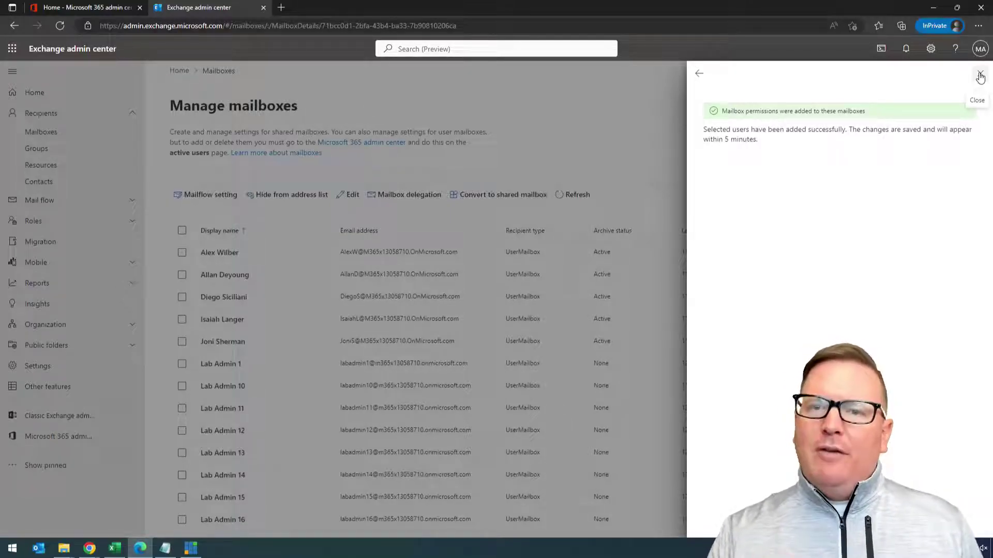
{"action": "left_click", "coordinate": [979, 76]}
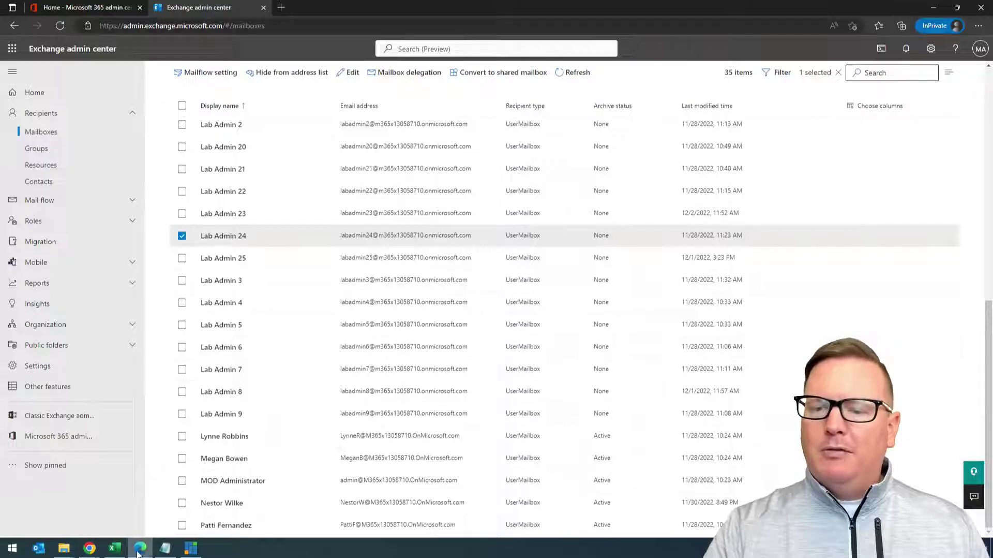
- Return to Power Automate and exit the Send As User Flow editor to the My flows list
{"action": "key", "text": "alt+Tab"}
{"action": "key", "text": "Escape"}
{"action": "key", "text": "alt+Tab"}
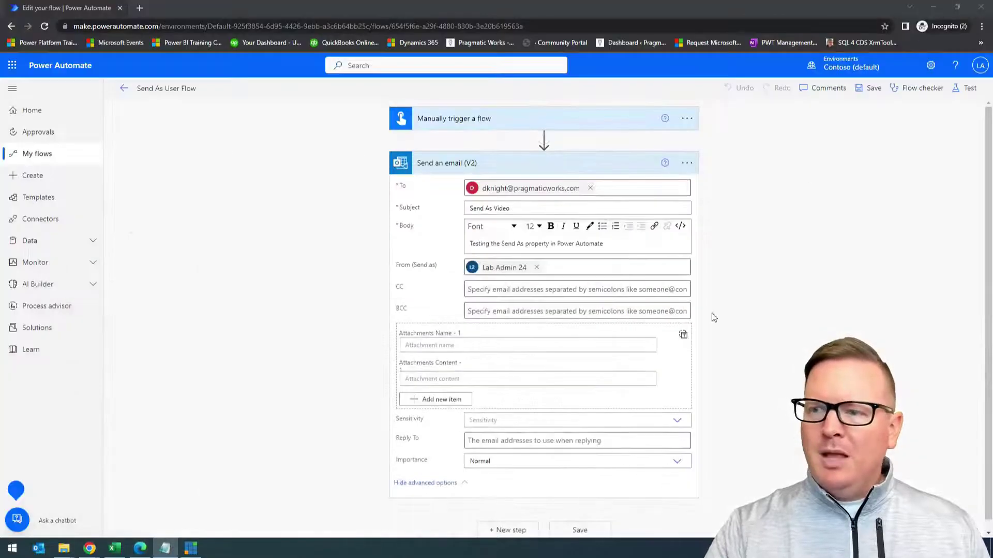
{"action": "left_click", "coordinate": [124, 89]}
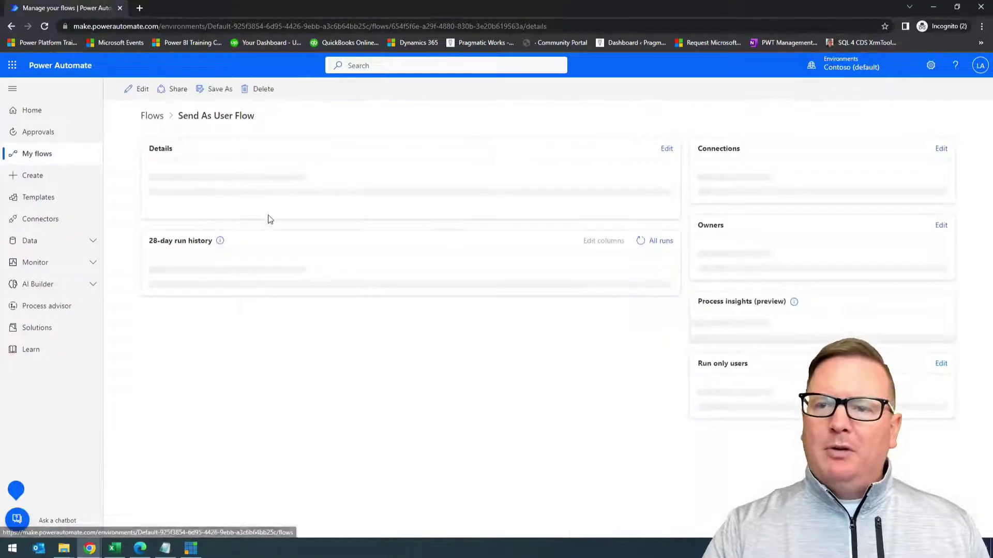
{"action": "left_click", "coordinate": [161, 123]}
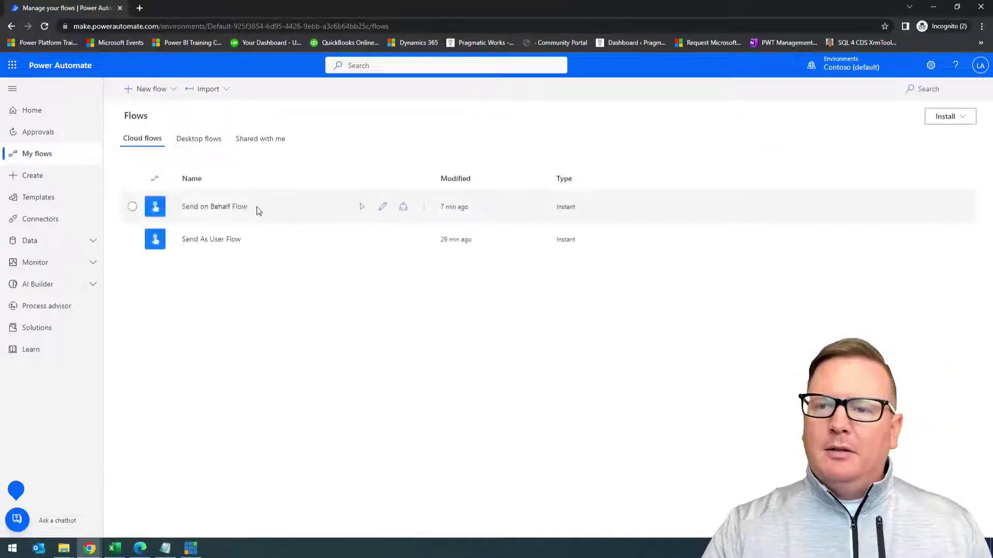
- Show the Send on Behalf Flow email step's advanced fields, From set to Lab Admin 22, then minimize the browser
{"action": "left_click", "coordinate": [216, 207]}
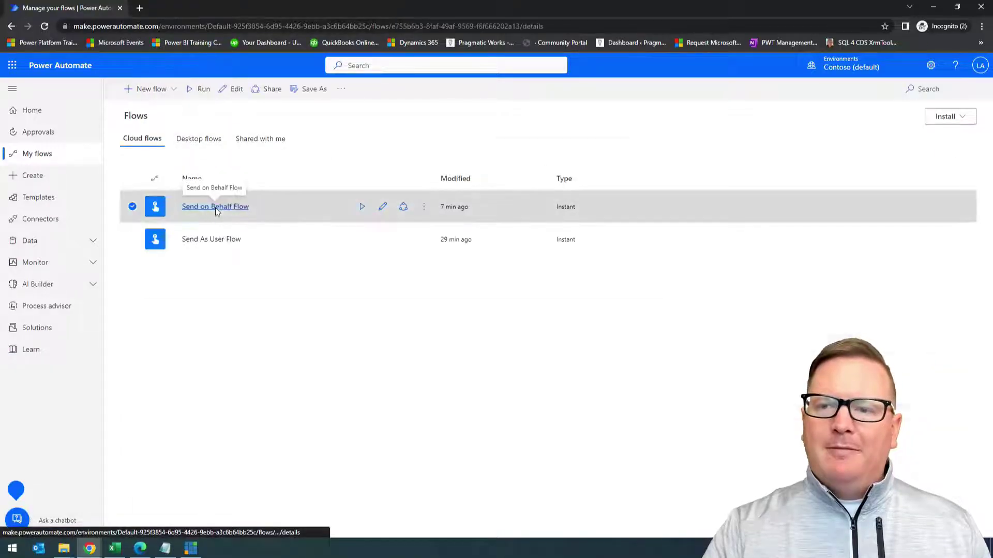
{"action": "left_click", "coordinate": [139, 89]}
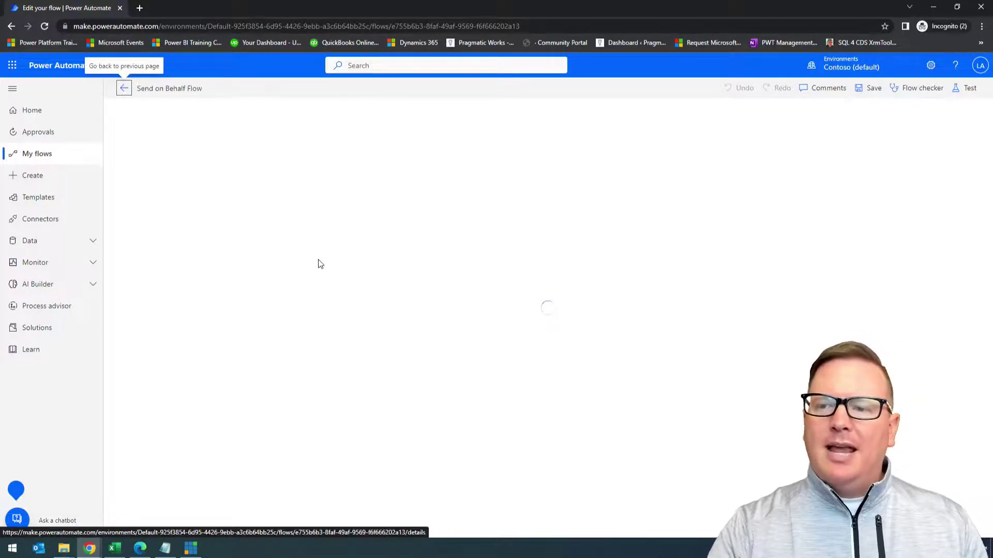
{"action": "left_click", "coordinate": [438, 172]}
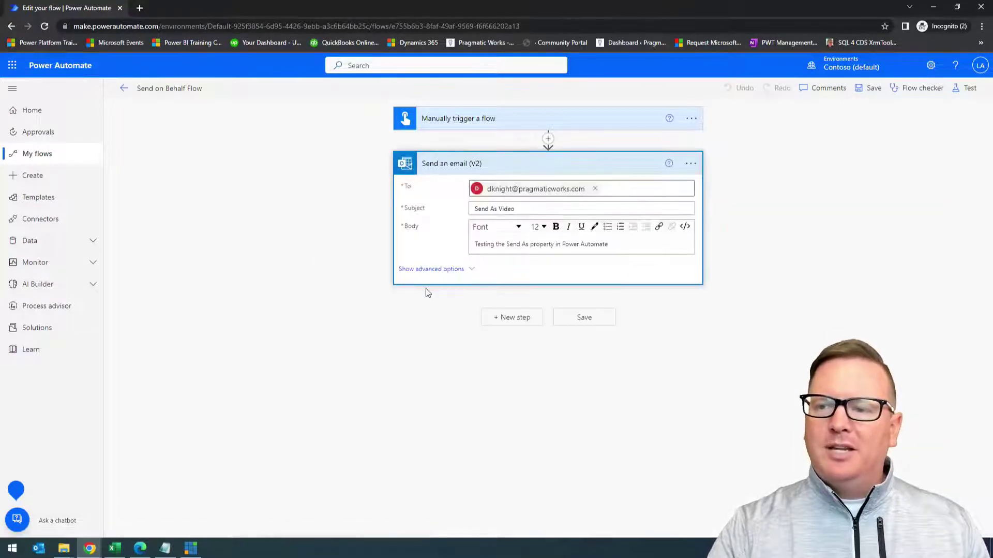
{"action": "left_click", "coordinate": [437, 275]}
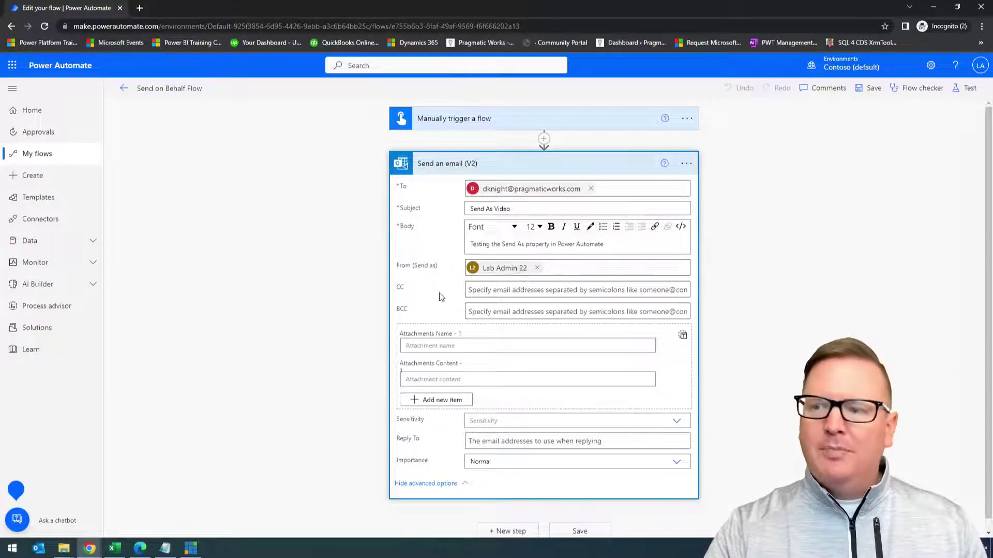
{"action": "left_click", "coordinate": [931, 7]}
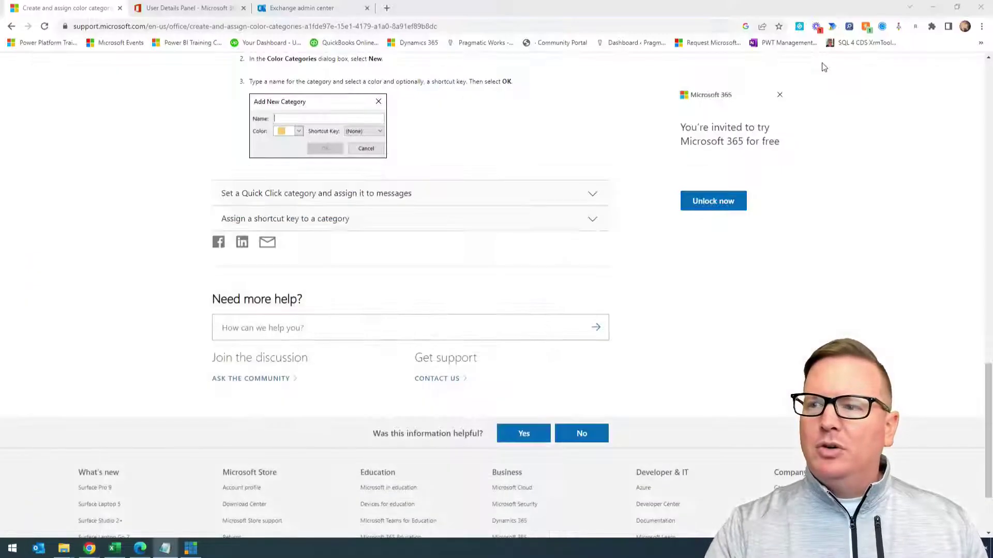
- Select the Lab Admin 22 mailbox instead of Lab Admin 24 and open its Send on behalf delegates
{"action": "key", "text": "alt+Tab"}
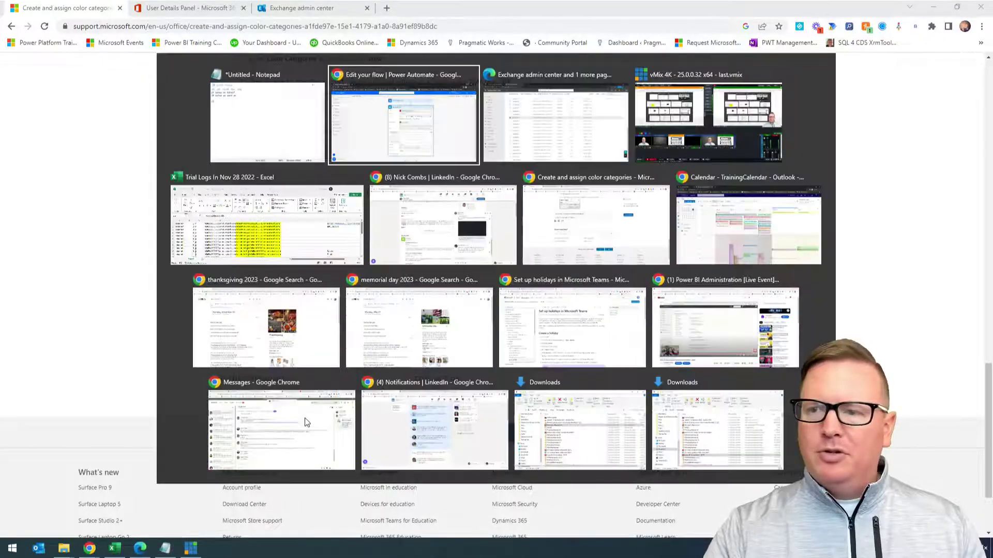
{"action": "key", "text": "alt+Tab"}
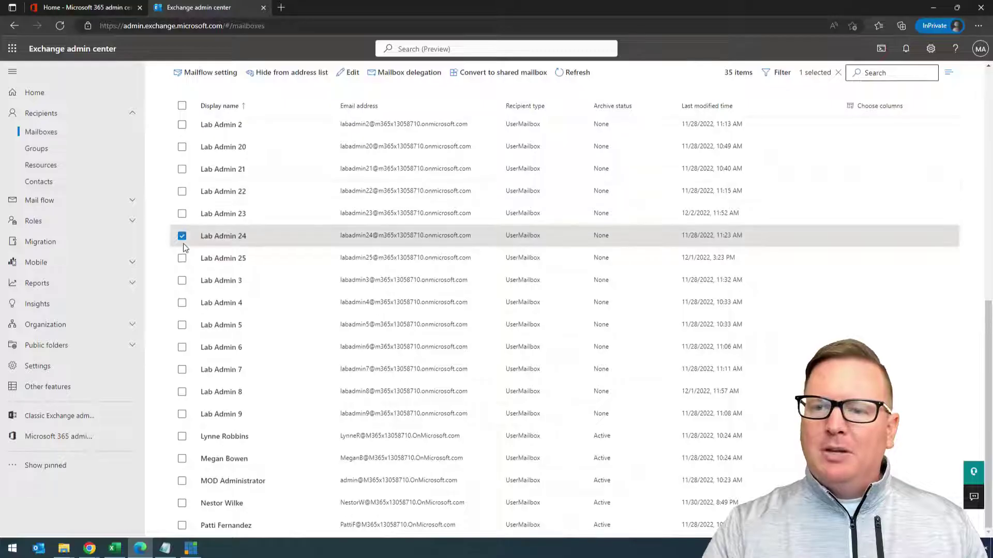
{"action": "left_click", "coordinate": [182, 236]}
{"action": "left_click", "coordinate": [182, 191]}
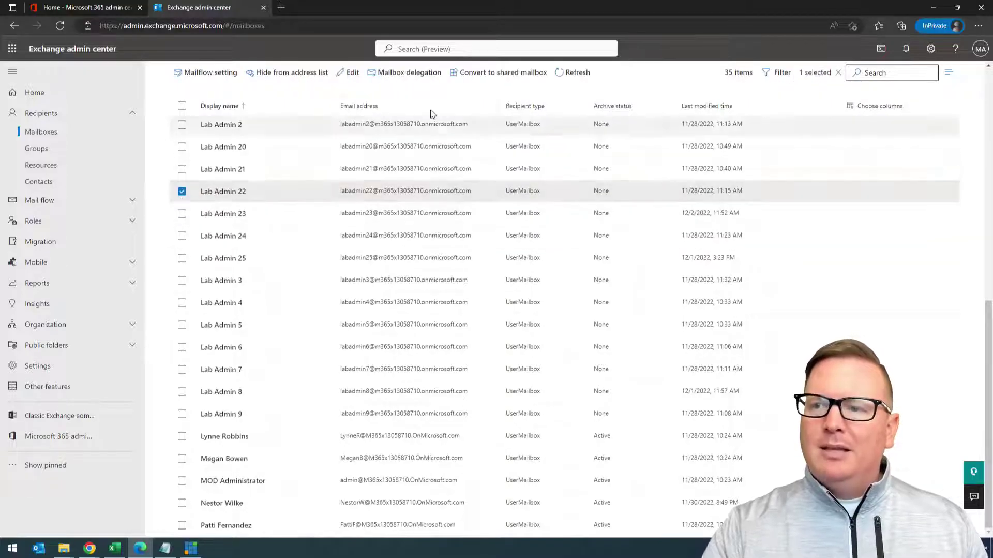
{"action": "left_click", "coordinate": [394, 76]}
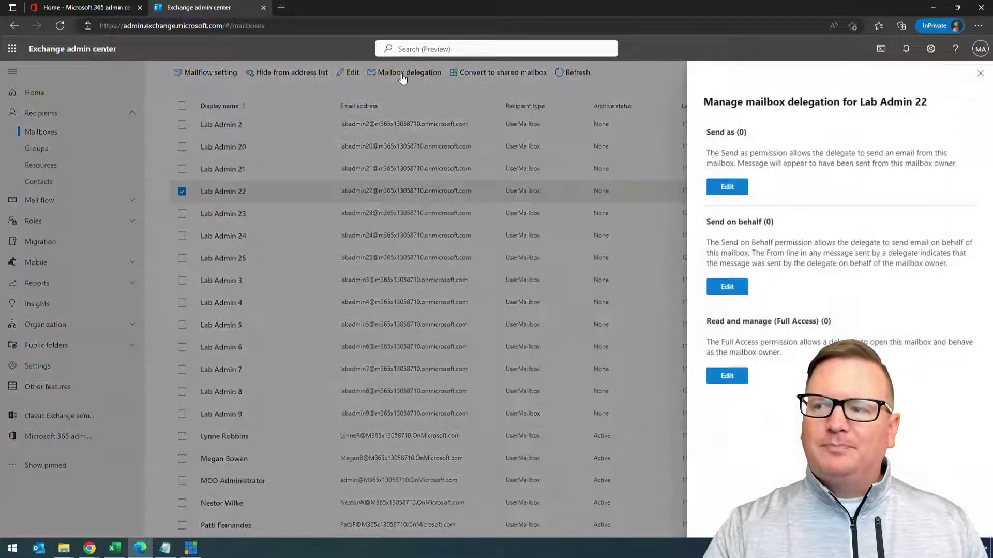
{"action": "left_click", "coordinate": [728, 288]}
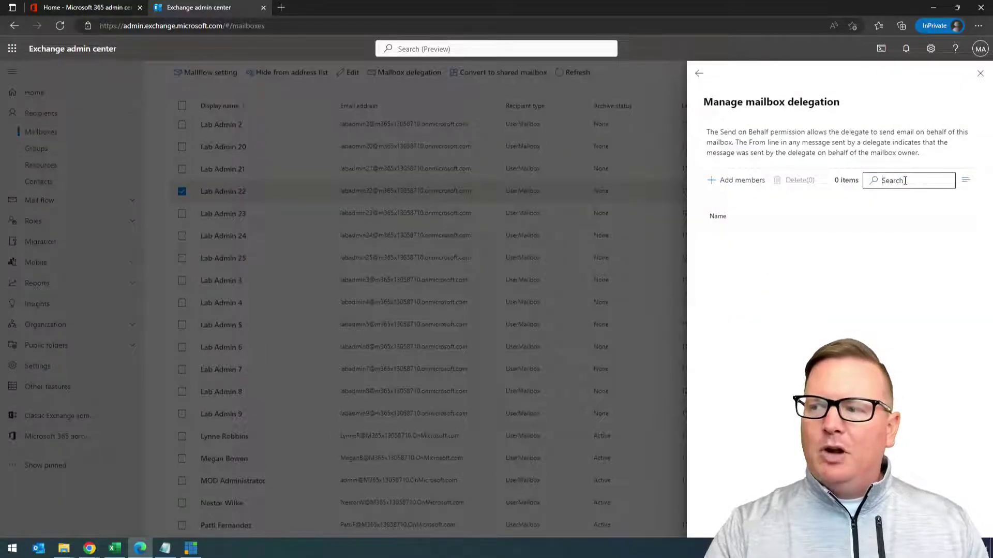
{"action": "type", "text": "la"}
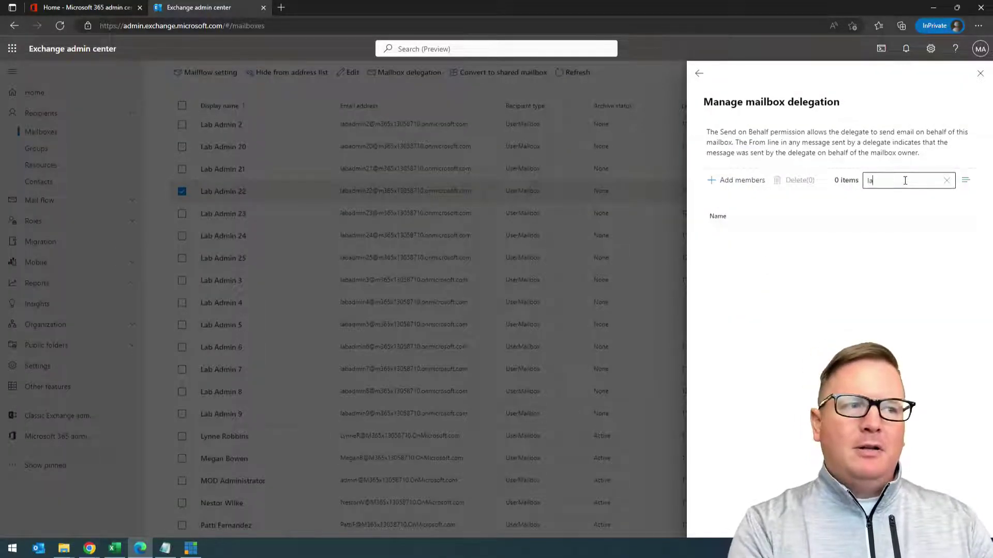
{"action": "type", "text": "badmin23"}
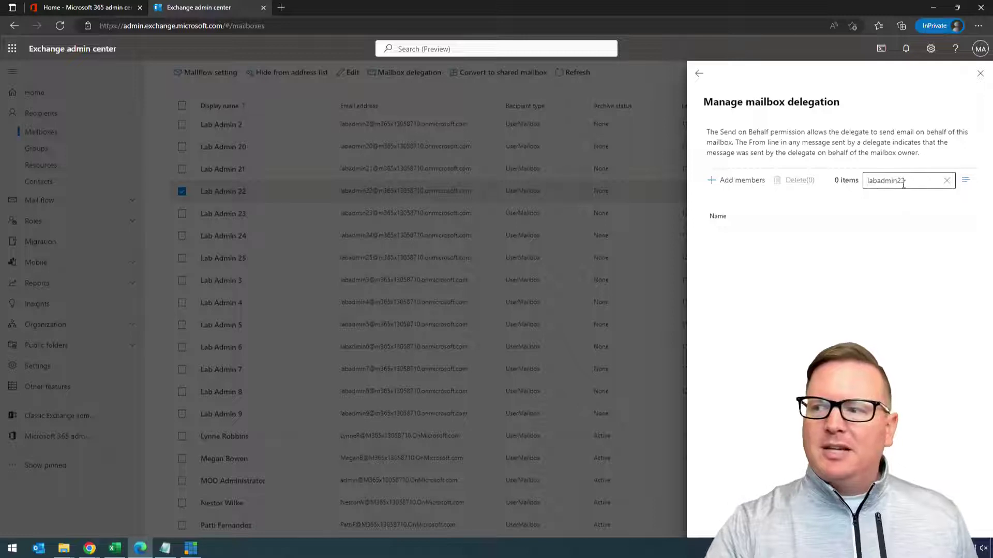
- Add Lab Admin 23 as a Send on behalf delegate, then save and confirm
{"action": "left_click", "coordinate": [754, 184]}
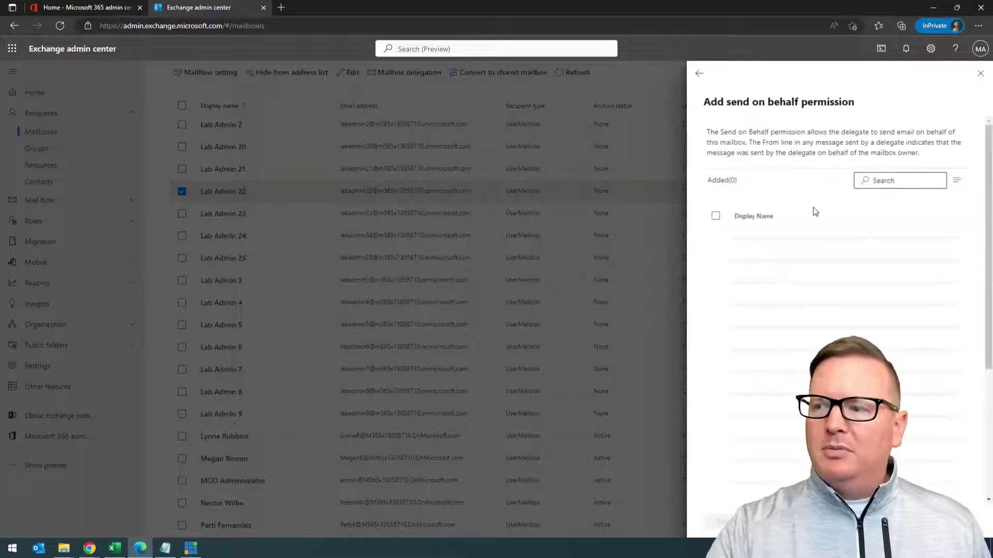
{"action": "left_click", "coordinate": [888, 184]}
{"action": "type", "text": "lab"}
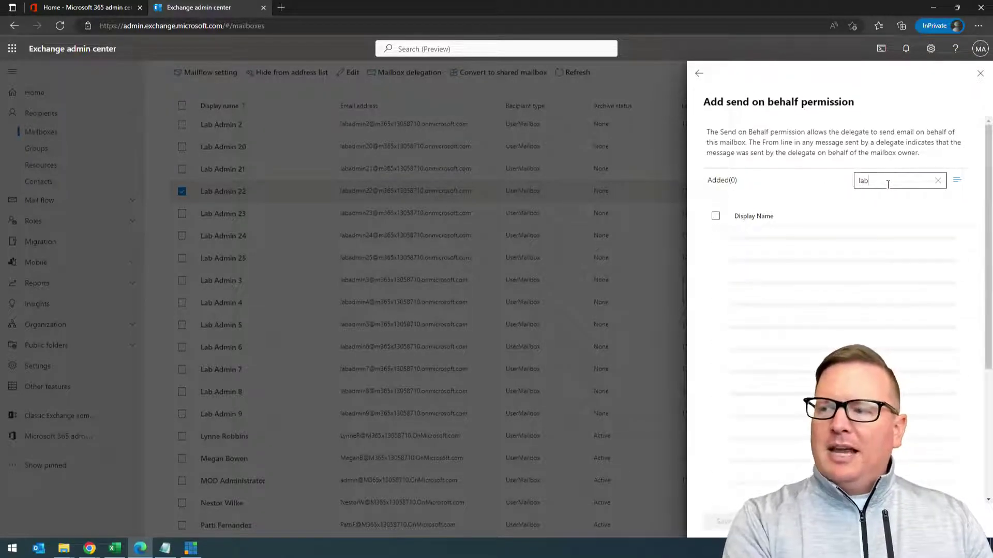
{"action": "type", "text": "admin23"}
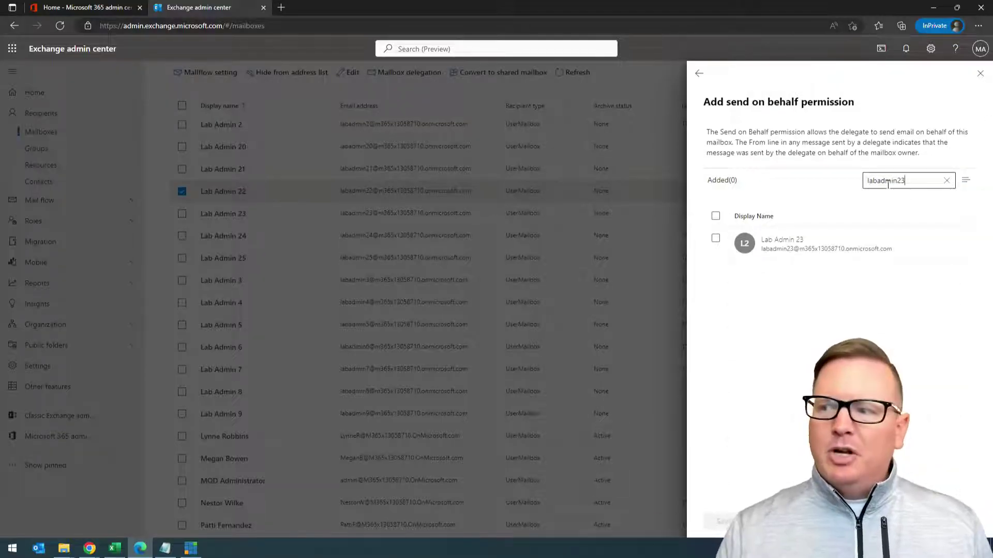
{"action": "left_click", "coordinate": [715, 238]}
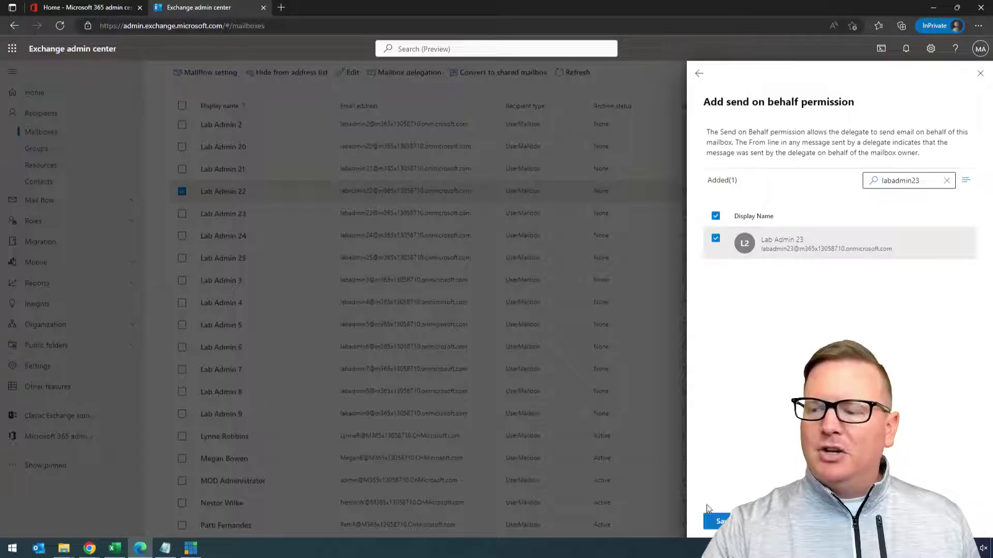
{"action": "left_click", "coordinate": [716, 520]}
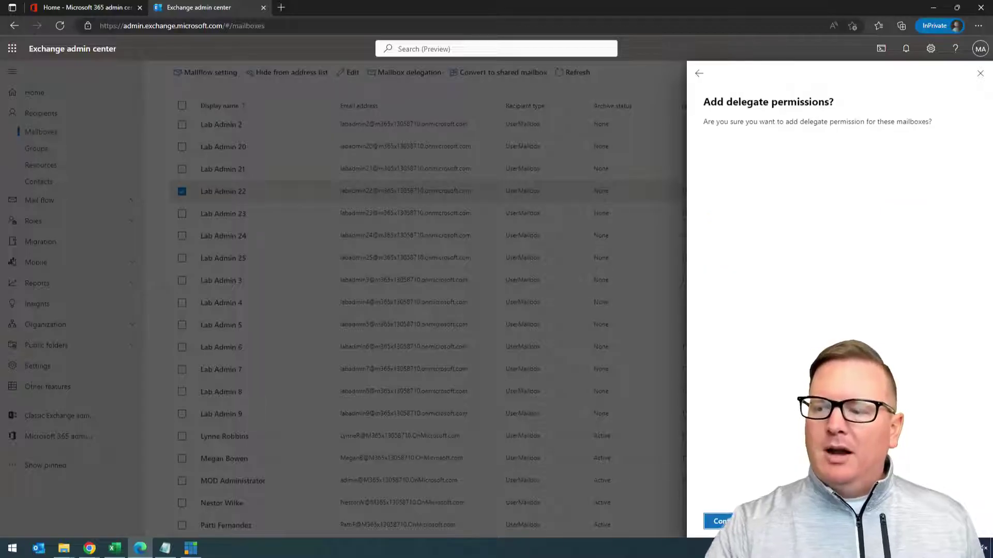
{"action": "left_click", "coordinate": [727, 520]}
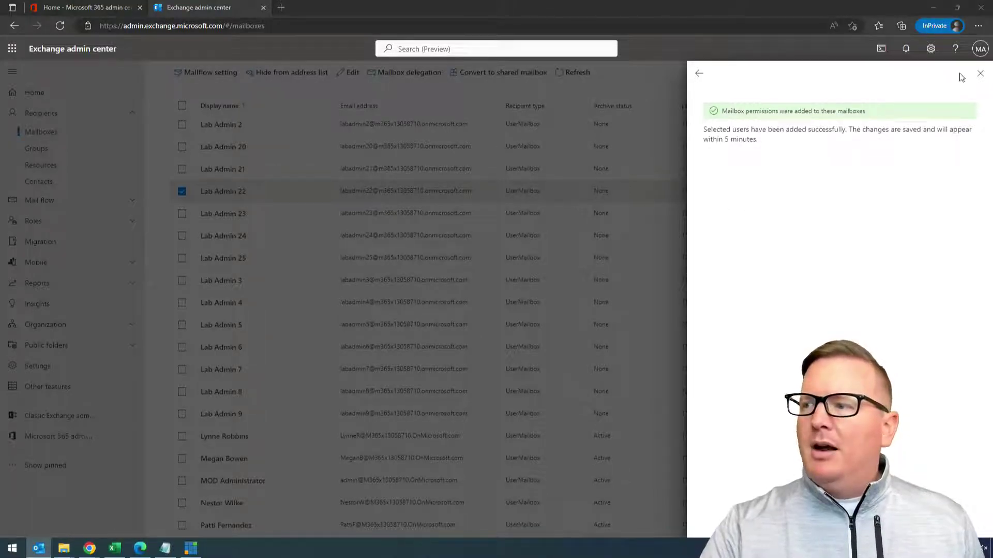
- Close the delegation panel, minimize the Exchange, YouTube, Upwork and LinkedIn windows, and restore Power Automate
{"action": "left_click", "coordinate": [980, 73]}
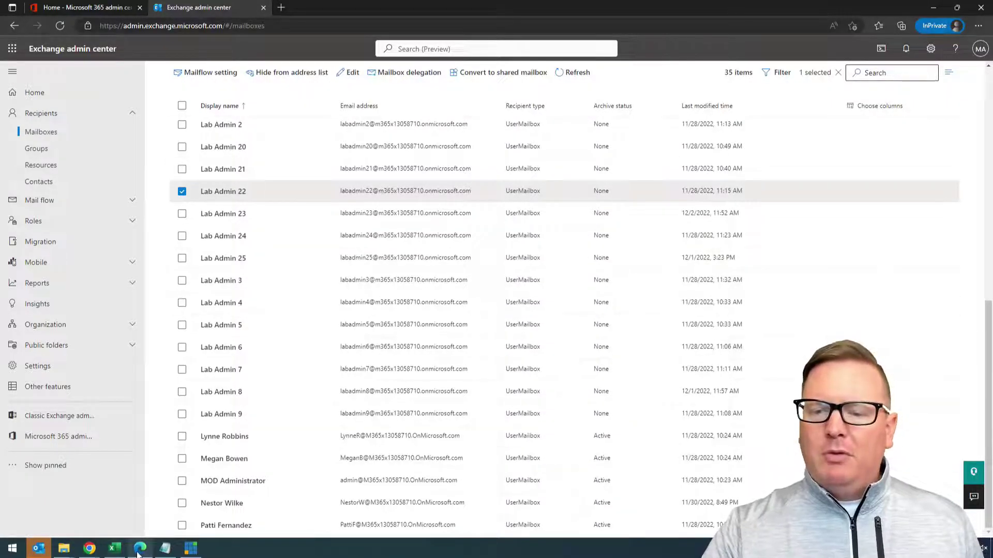
{"action": "left_click", "coordinate": [934, 9]}
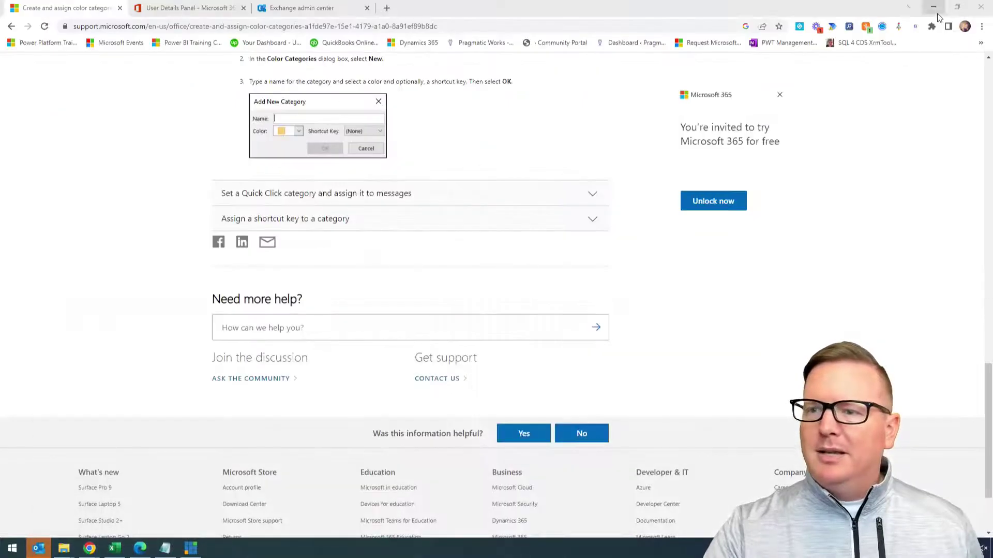
{"action": "left_click", "coordinate": [934, 7]}
{"action": "left_click", "coordinate": [934, 7]}
{"action": "left_click", "coordinate": [934, 7]}
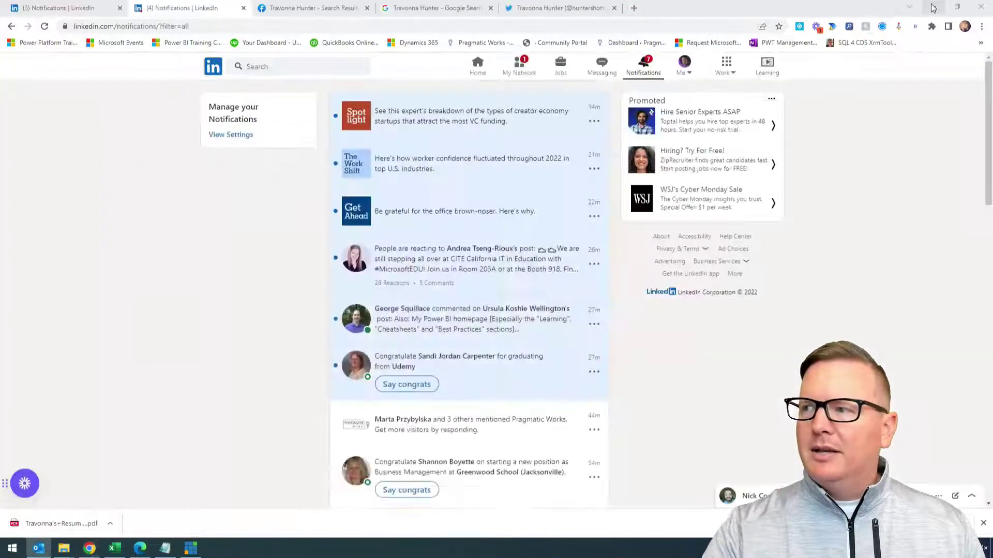
{"action": "left_click", "coordinate": [934, 7]}
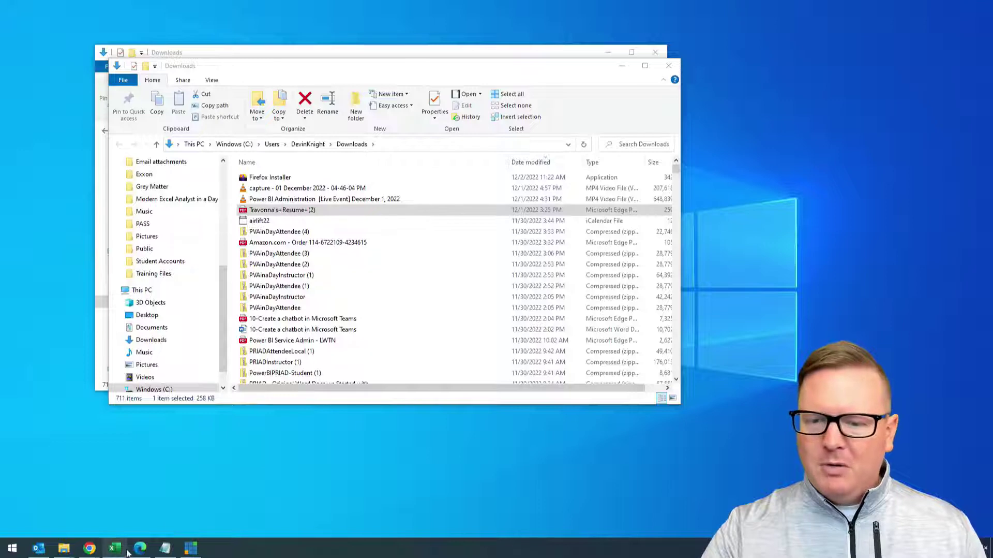
{"action": "mouse_move", "coordinate": [90, 553]}
{"action": "left_click", "coordinate": [947, 507]}
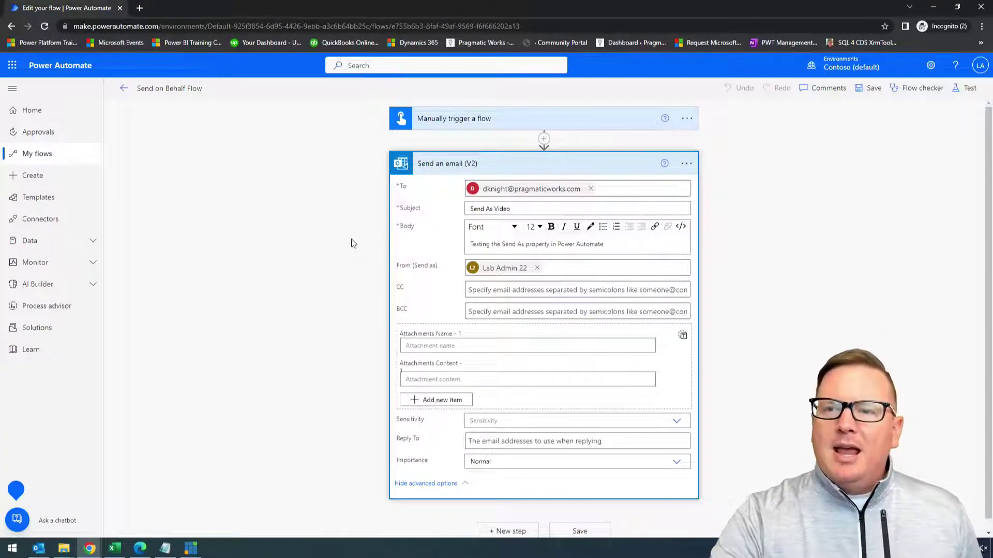
- From My flows, open Send As User Flow for editing and start a manual test run
{"action": "left_click", "coordinate": [126, 89]}
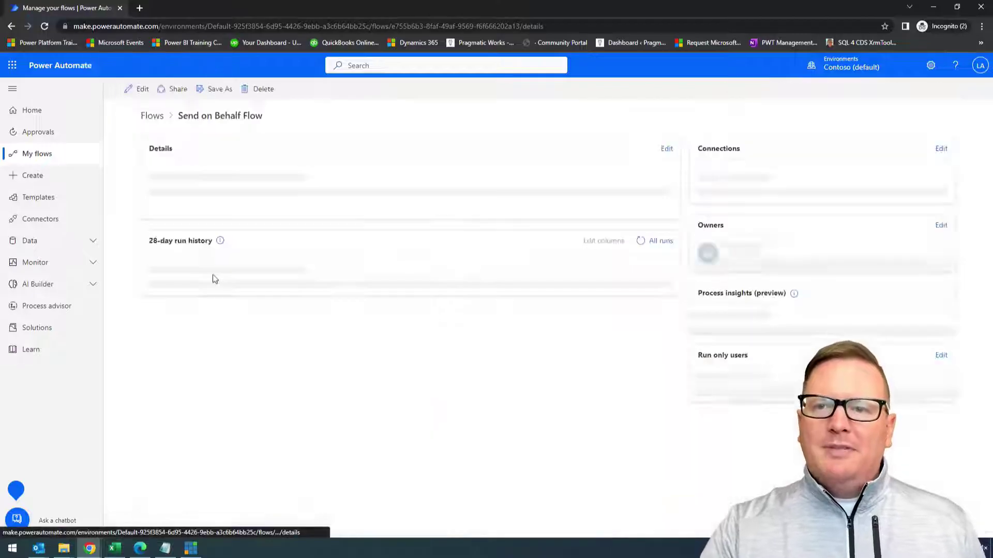
{"action": "left_click", "coordinate": [148, 115]}
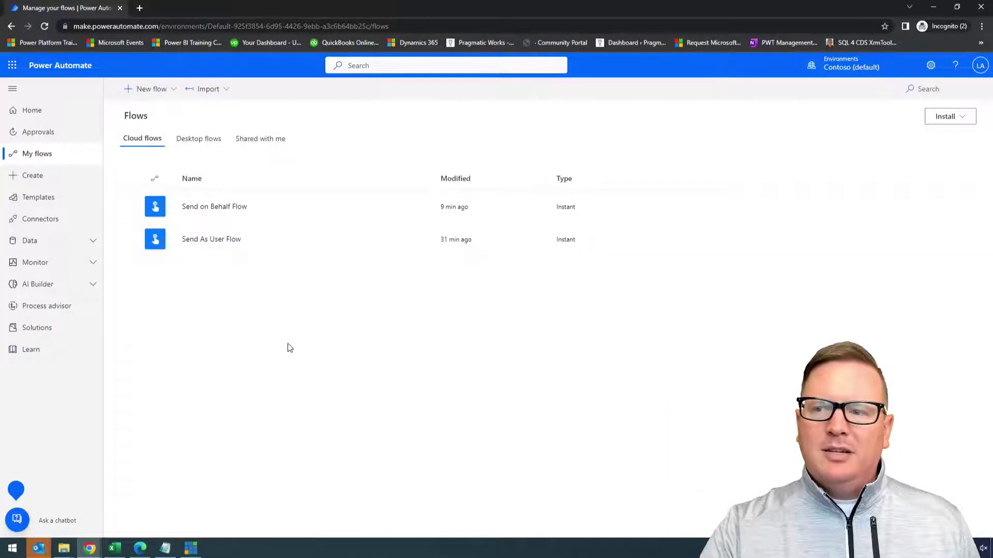
{"action": "left_click", "coordinate": [203, 242]}
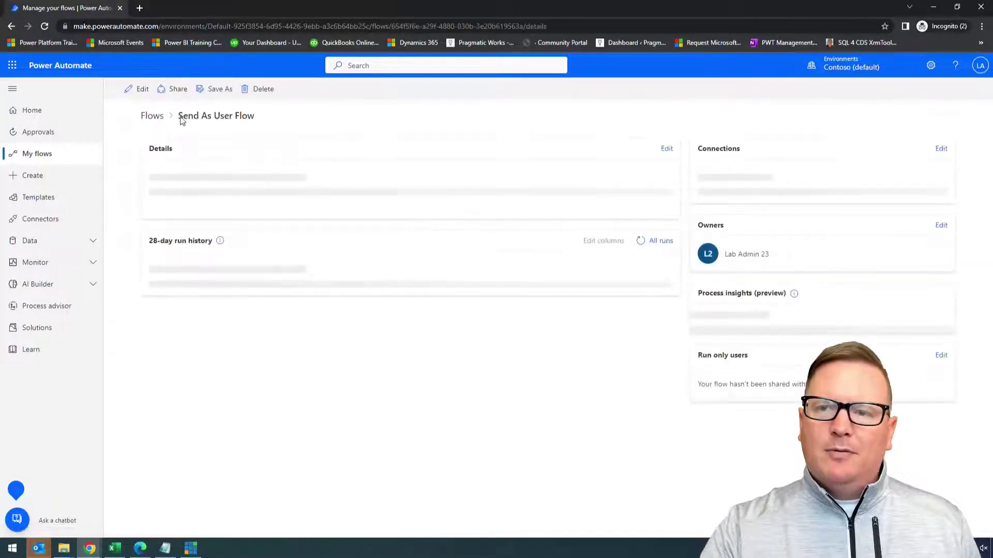
{"action": "left_click", "coordinate": [143, 89]}
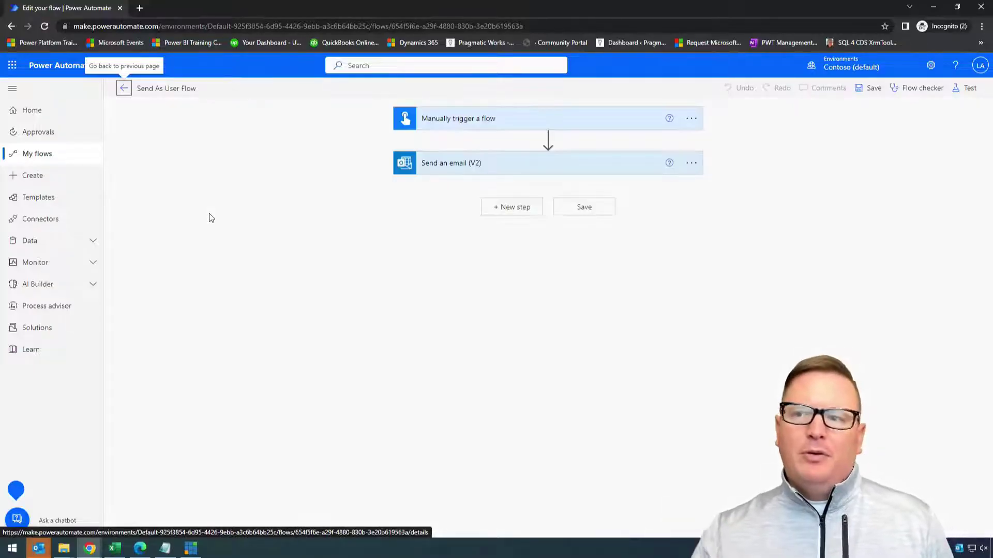
{"action": "left_click", "coordinate": [967, 88]}
{"action": "left_click", "coordinate": [855, 117]}
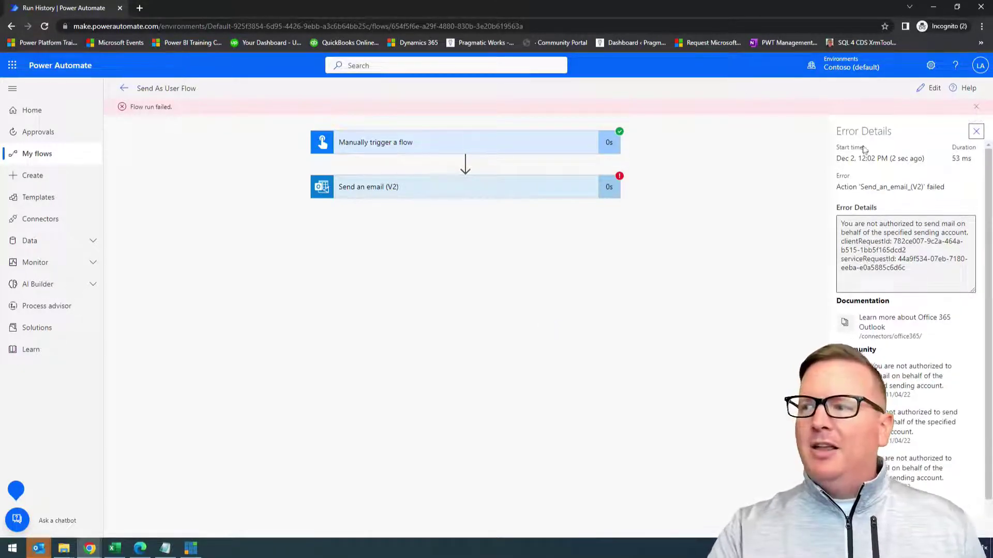
- Reopen Send As User Flow in the designer from its failed run page
{"action": "left_click", "coordinate": [928, 88]}
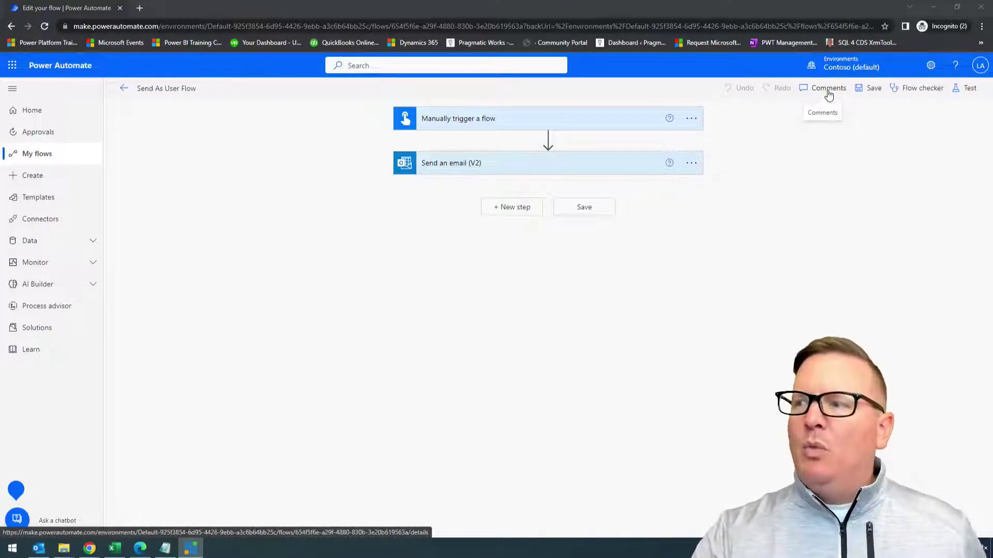
- Run a manual test of Send As User Flow and review the succeeded Send an email (V2) step
{"action": "left_click", "coordinate": [965, 88]}
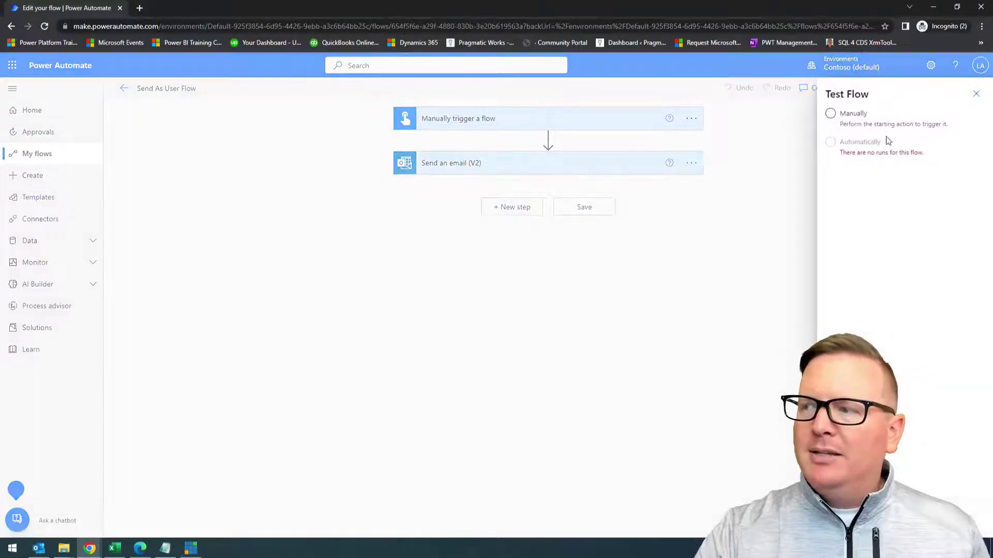
{"action": "left_click", "coordinate": [848, 117]}
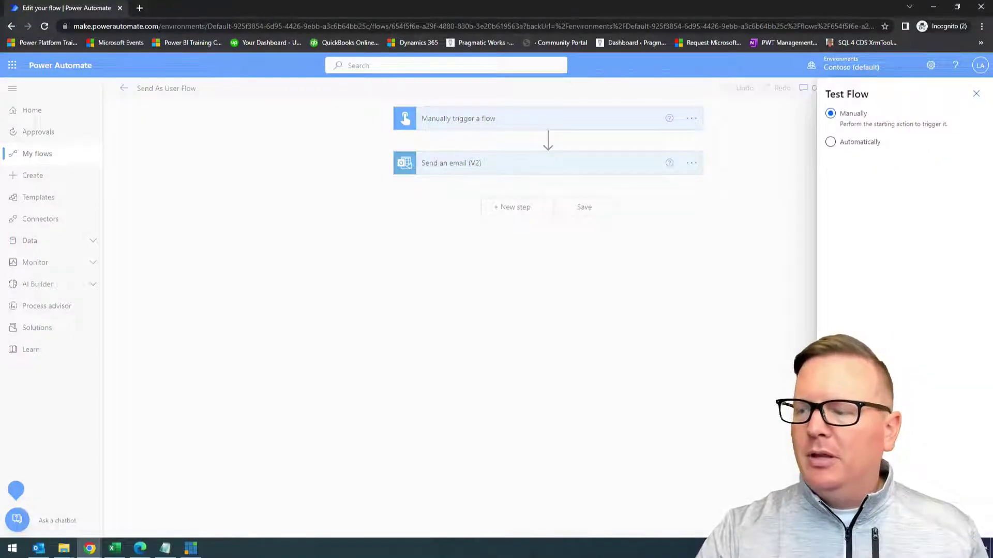
{"action": "left_click", "coordinate": [838, 520]}
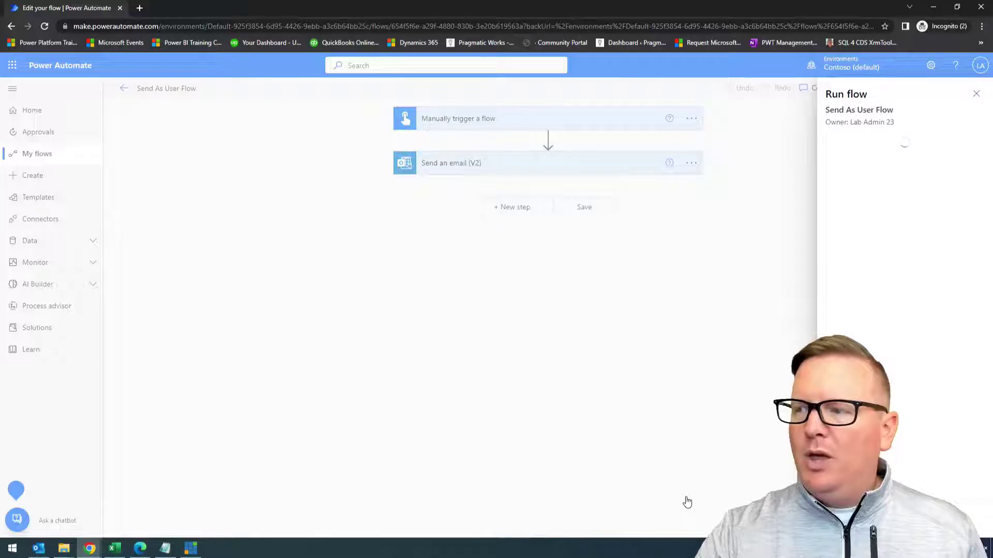
{"action": "left_click", "coordinate": [841, 519]}
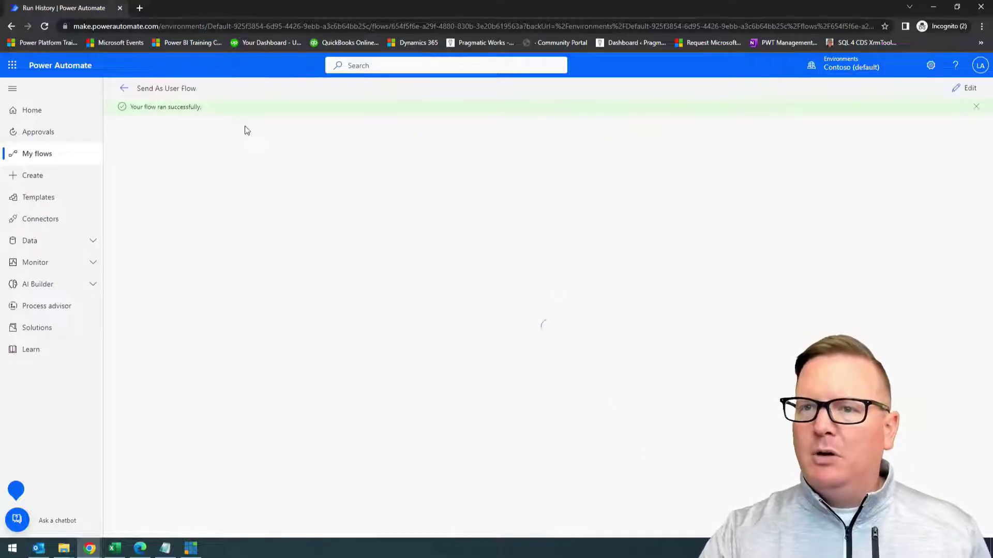
{"action": "left_click", "coordinate": [512, 198]}
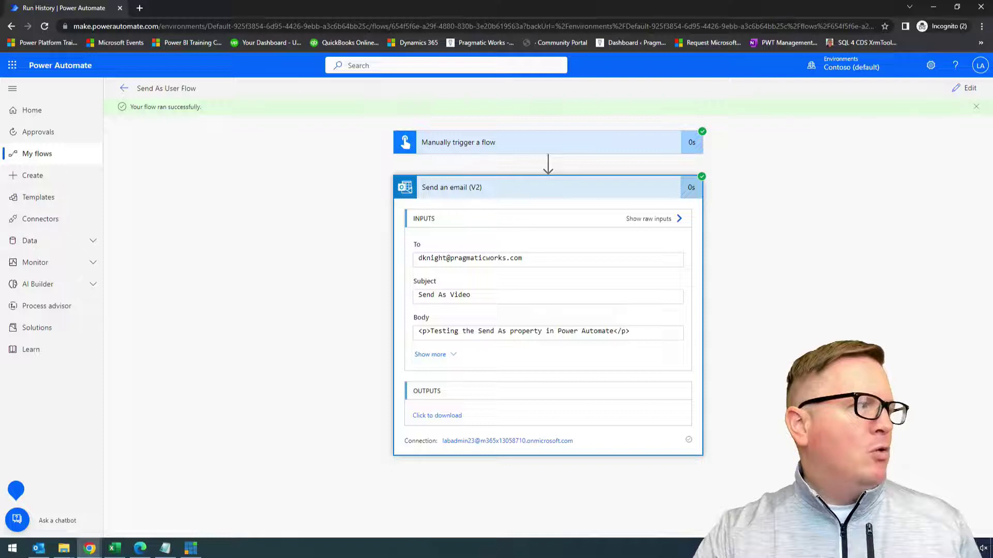
- Check the 'Send As Video' email from Lab Admin 24 in Outlook, then close it
{"action": "left_click", "coordinate": [39, 547]}
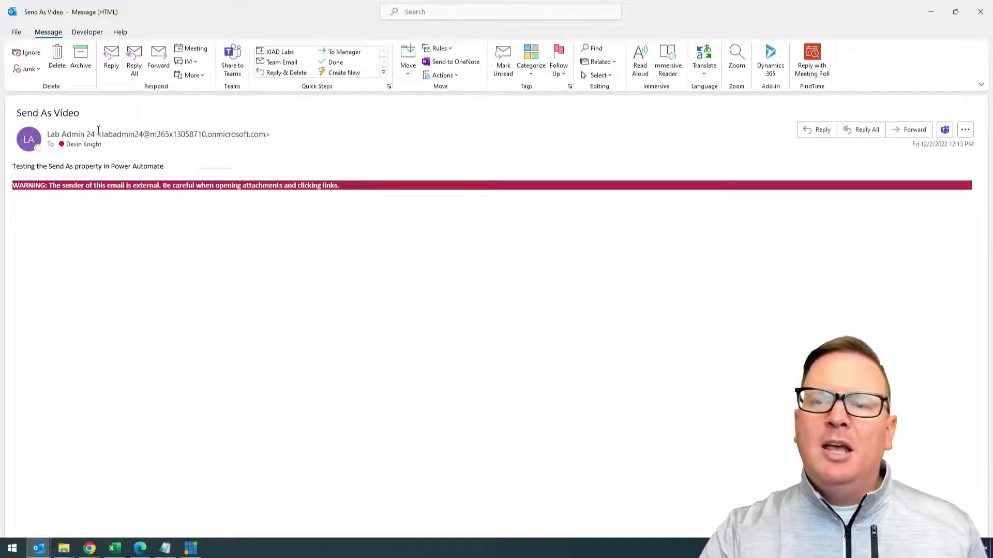
{"action": "mouse_move", "coordinate": [88, 138]}
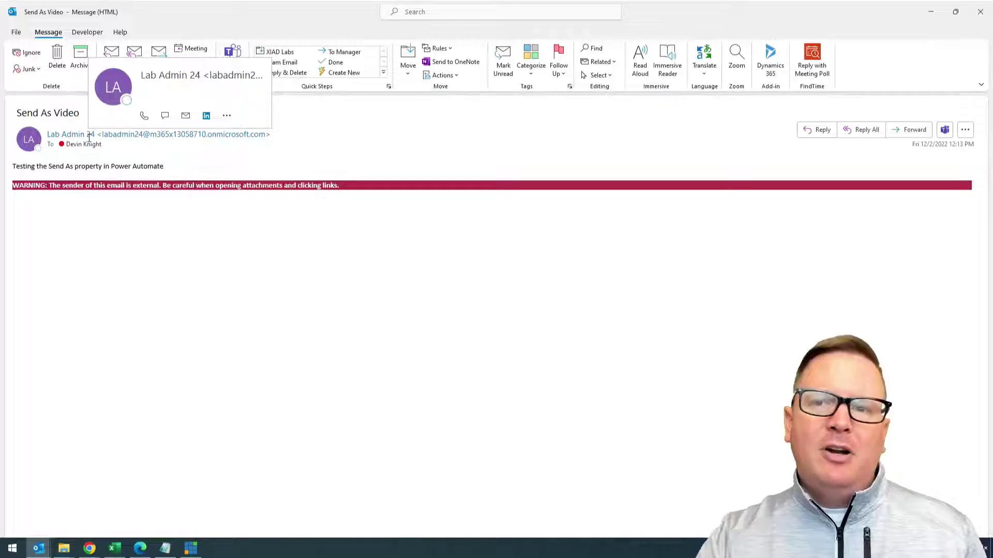
{"action": "left_click", "coordinate": [979, 14]}
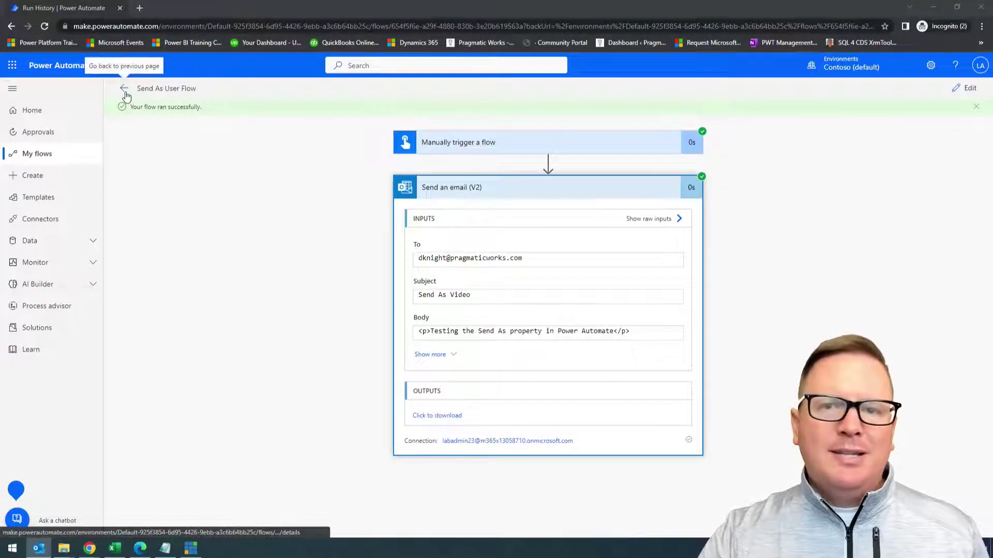
- Open Send on Behalf Flow for editing and show its email step's advanced options
{"action": "left_click", "coordinate": [124, 88]}
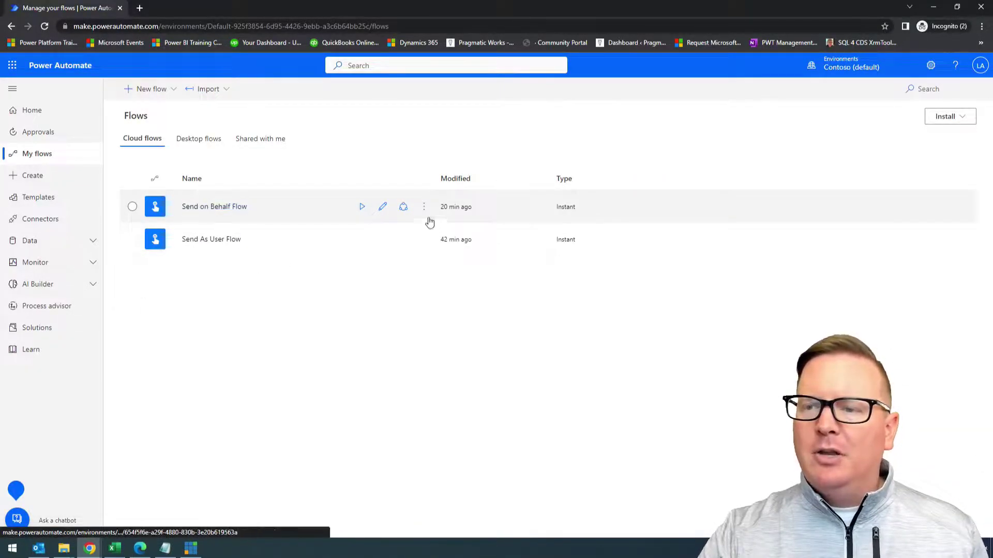
{"action": "left_click", "coordinate": [383, 207]}
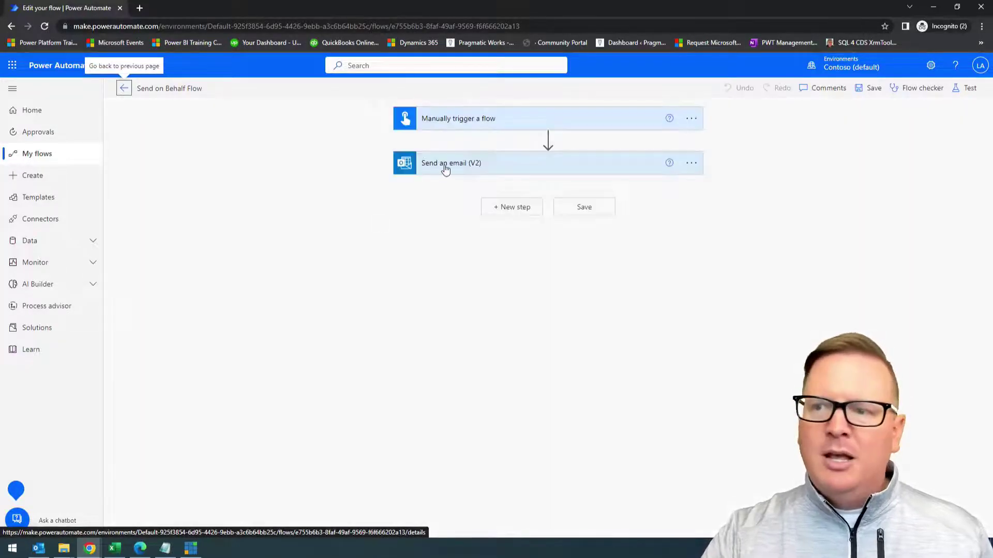
{"action": "left_click", "coordinate": [446, 164]}
{"action": "left_click", "coordinate": [444, 269]}
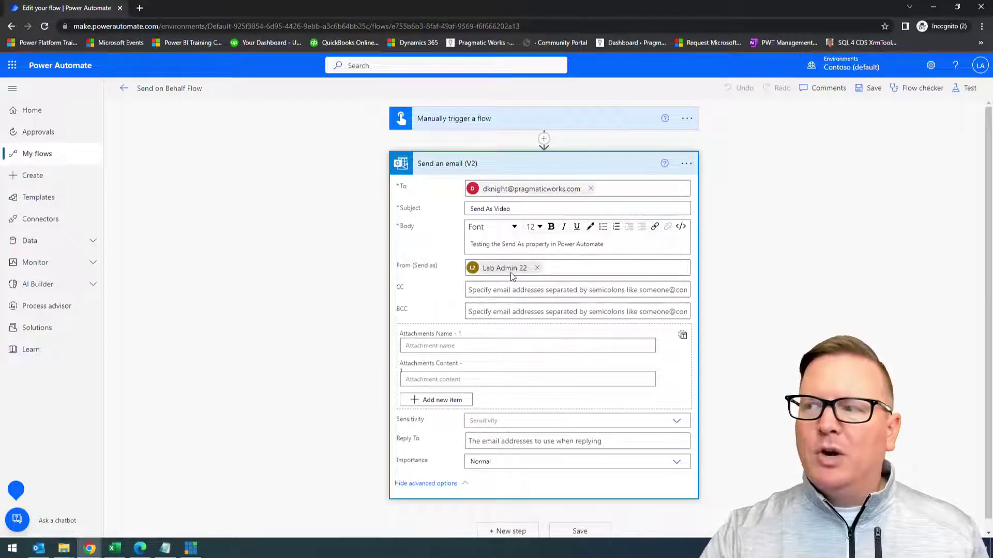
- Run a manual test of the Send on Behalf Flow
{"action": "left_click", "coordinate": [969, 92]}
{"action": "left_click", "coordinate": [831, 113]}
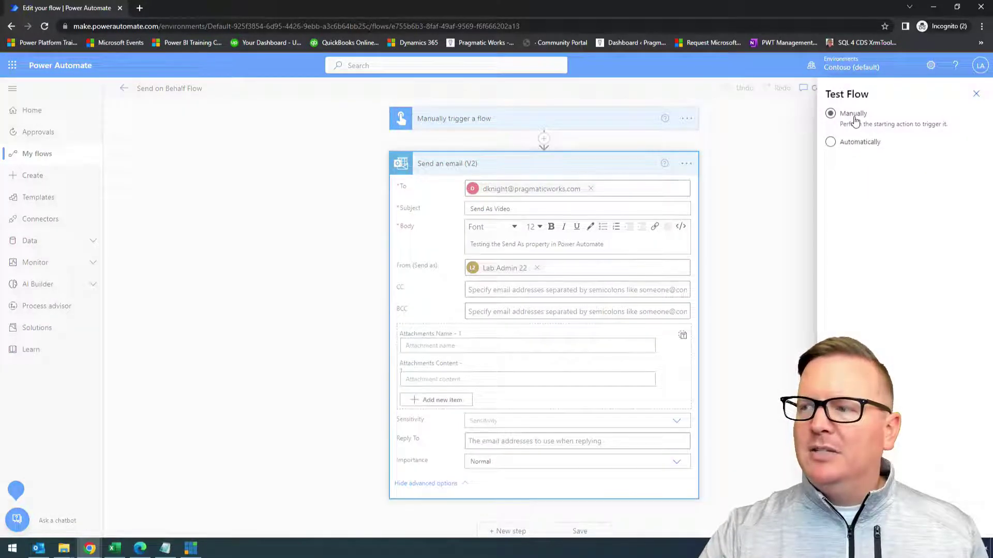
{"action": "left_click", "coordinate": [835, 523]}
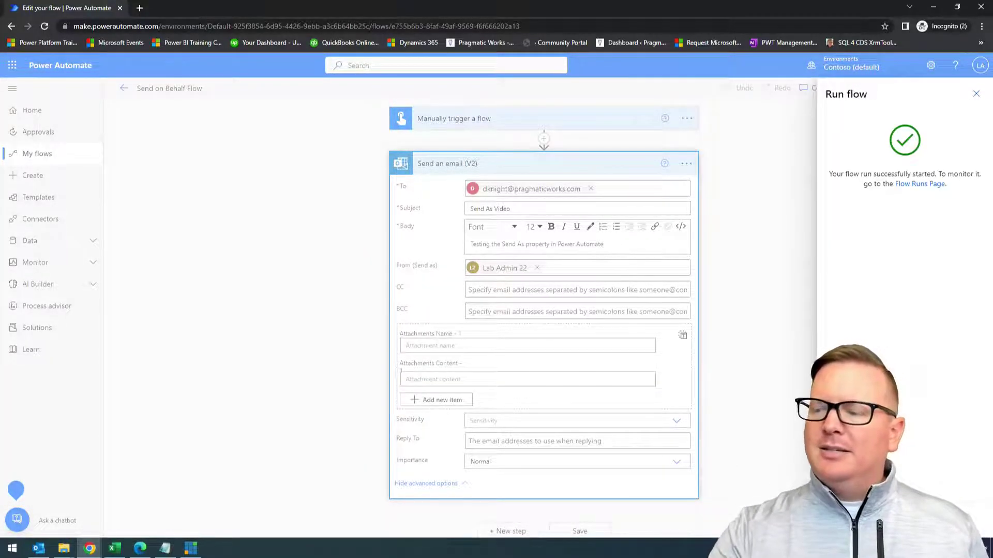
{"action": "left_click", "coordinate": [836, 522]}
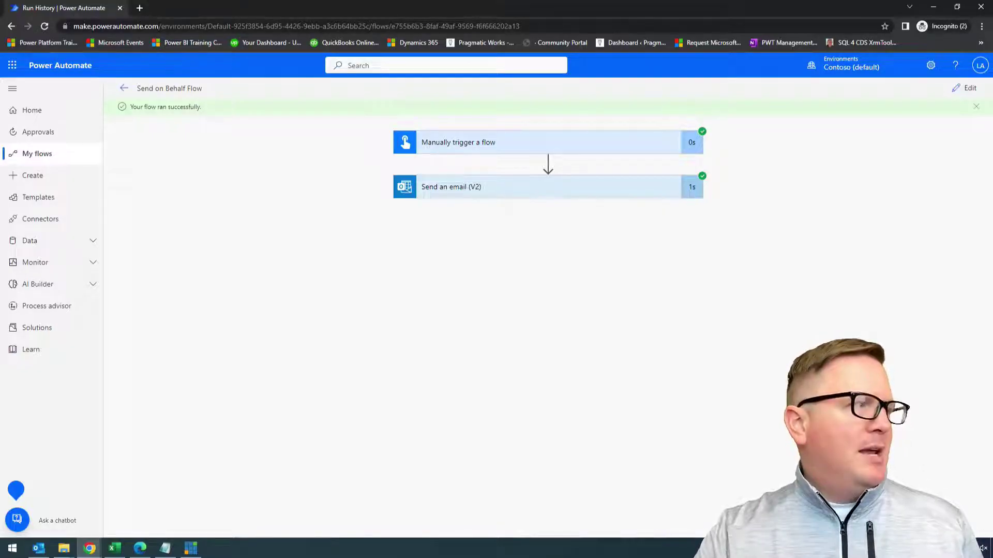
{"action": "key", "text": "alt+Tab"}
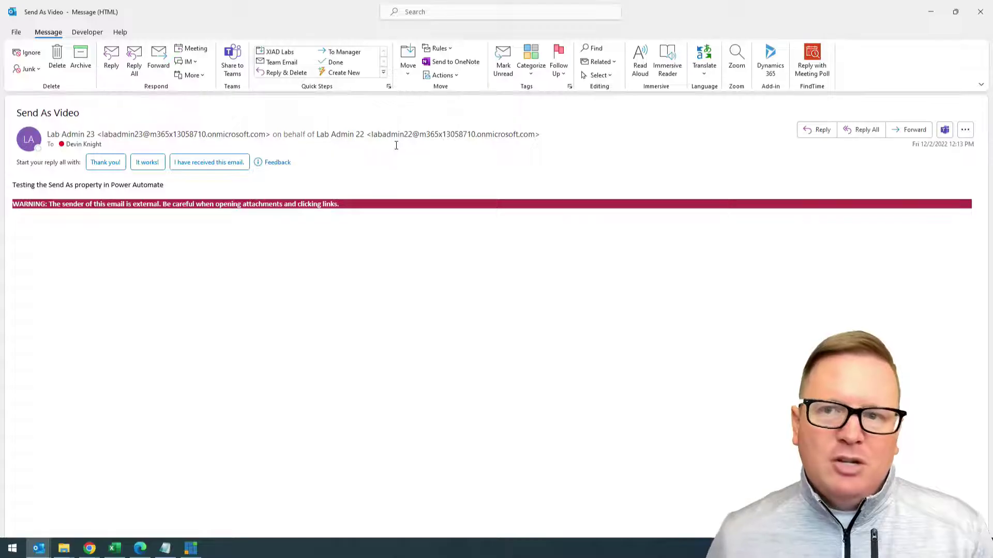
{"action": "left_click", "coordinate": [980, 11]}
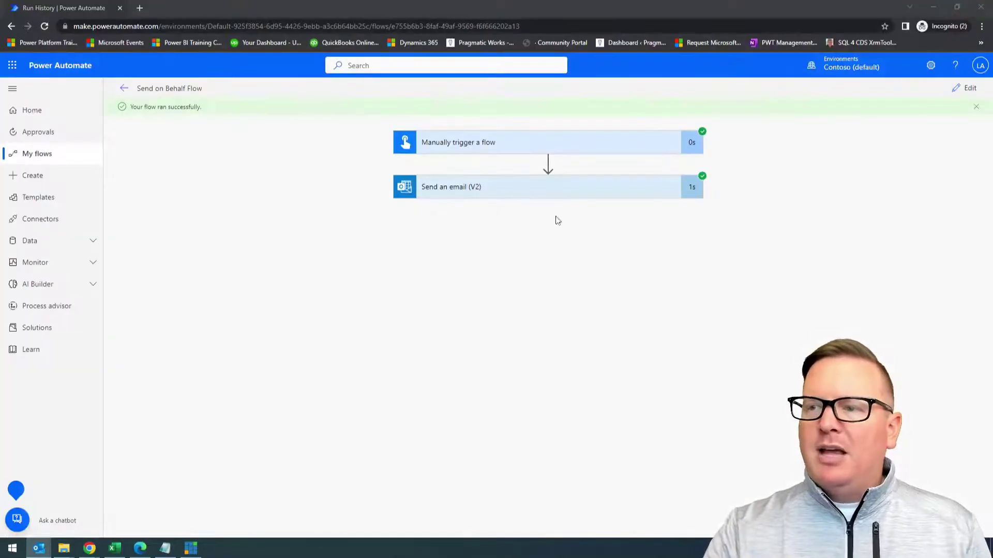
- Reopen Send on Behalf Flow for editing and highlight the From (Send as) field set to Lab Admin 22
{"action": "left_click", "coordinate": [966, 88]}
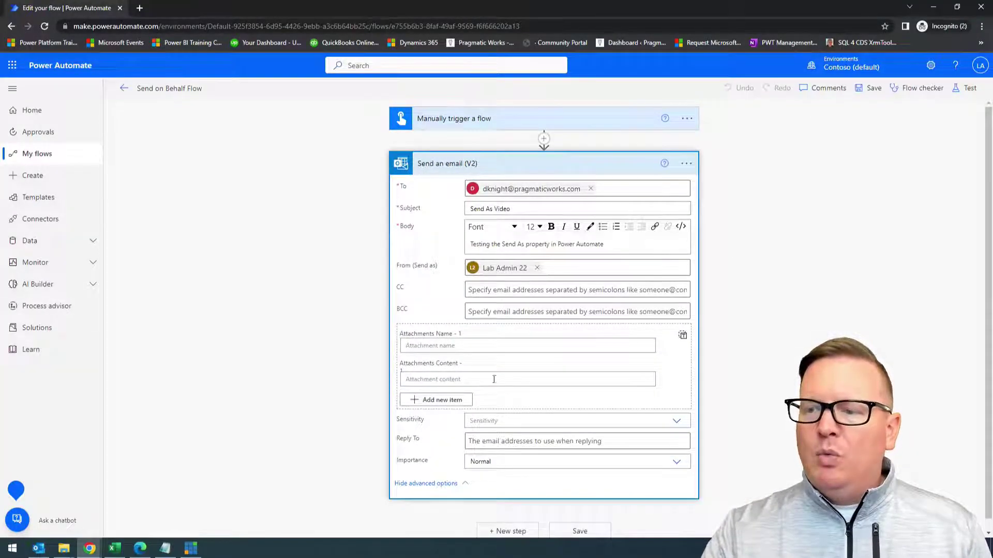
{"action": "left_click", "coordinate": [445, 484]}
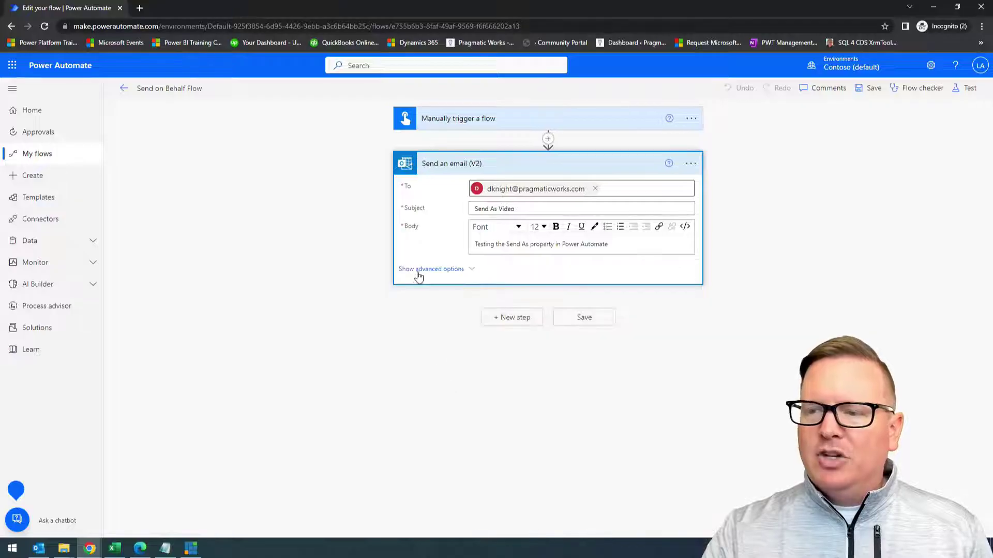
{"action": "left_click", "coordinate": [444, 269]}
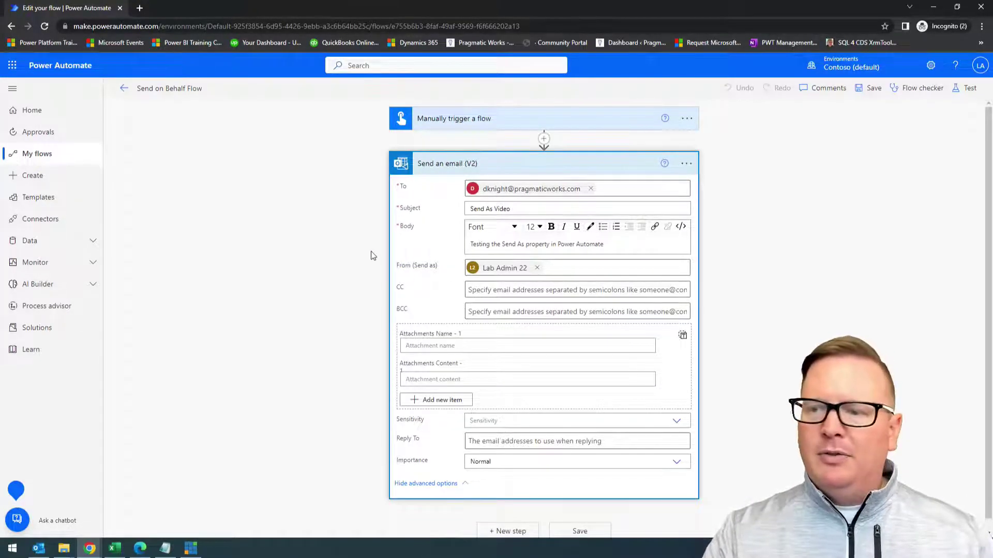
{"action": "mouse_move", "coordinate": [381, 247]}
{"action": "left_mouse_down"}
{"action": "mouse_move", "coordinate": [636, 292]}
{"action": "mouse_move", "coordinate": [702, 292]}
{"action": "left_mouse_up"}
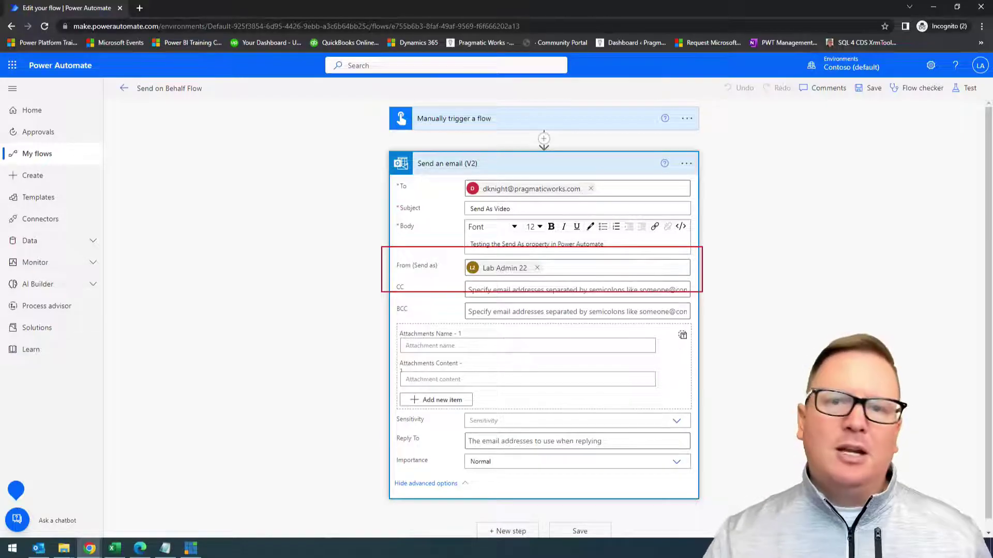